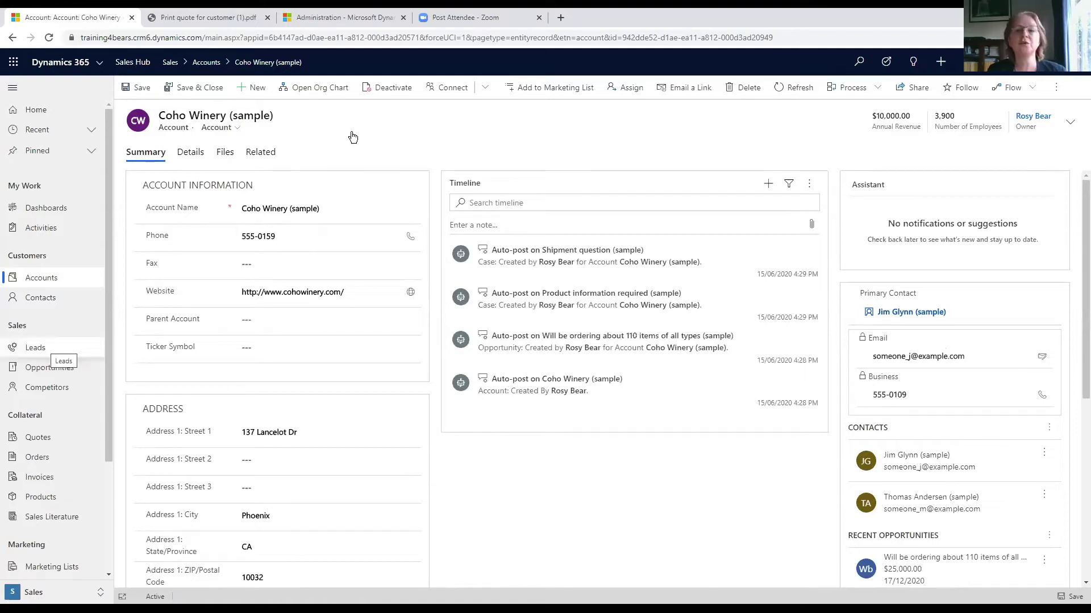
- Go to Leads to show the My Open Leads view
{"action": "left_click", "coordinate": [42, 350]}
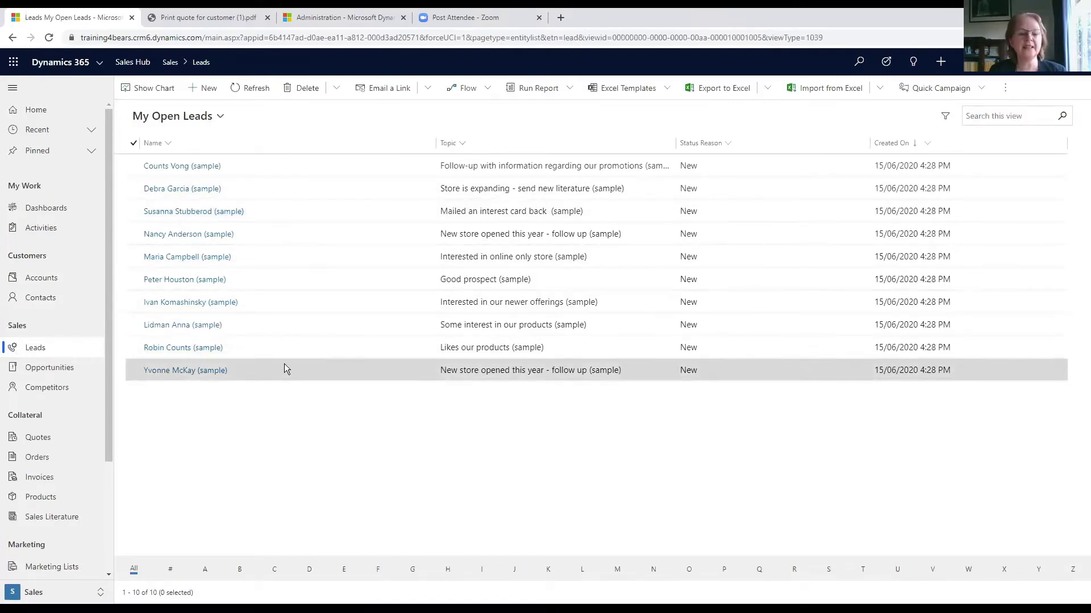
- Start a new lead with topic 'Interested in Microsoft Office Training'
{"action": "left_click", "coordinate": [206, 91]}
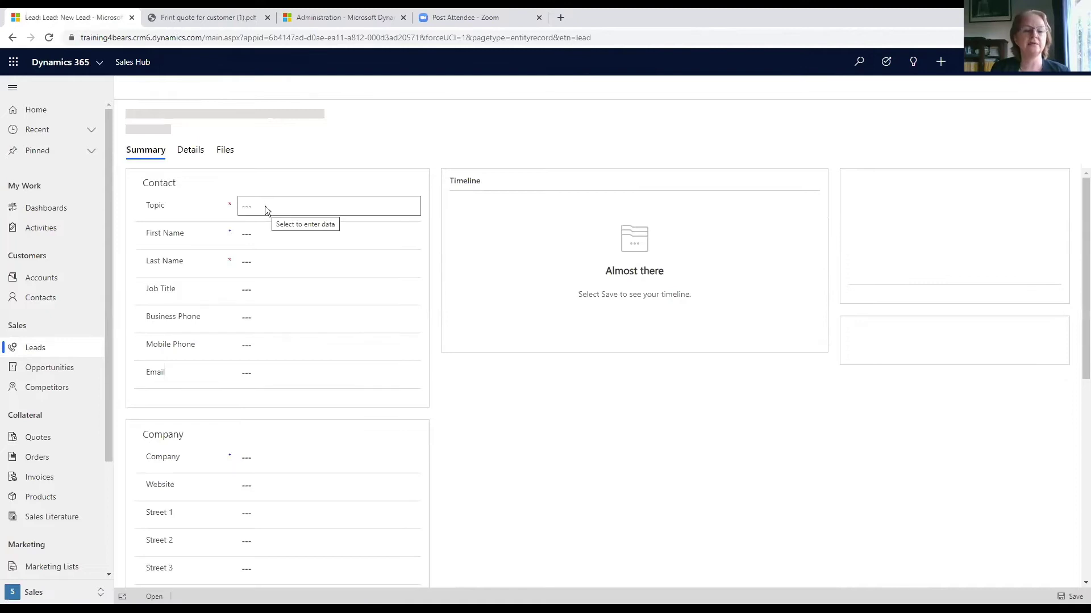
{"action": "left_click", "coordinate": [268, 241]}
{"action": "type", "text": "Inter"}
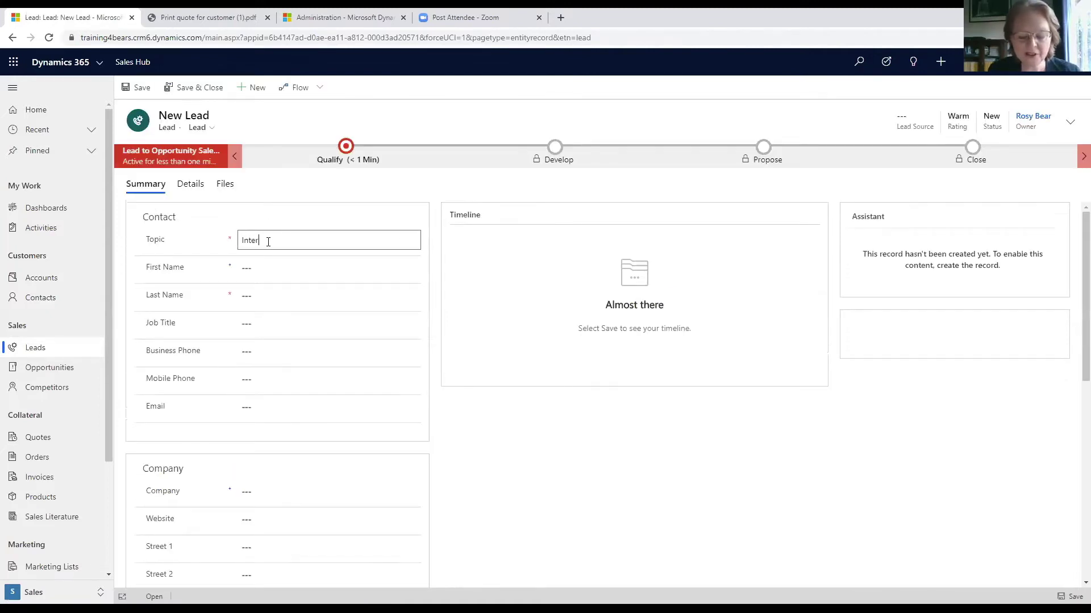
{"action": "type", "text": "ested in M"}
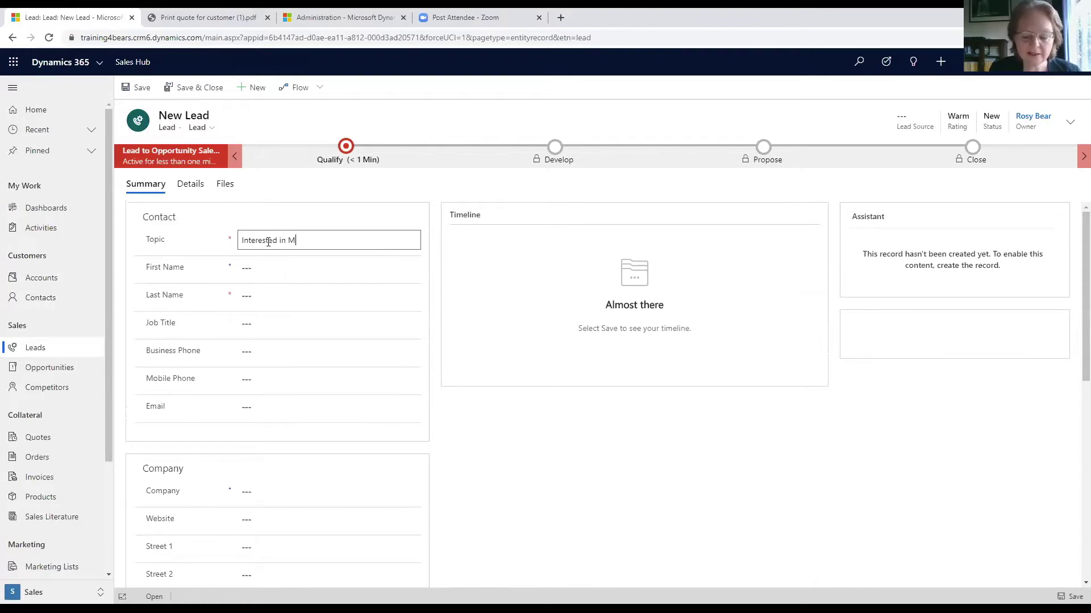
{"action": "type", "text": "icrosoft Office Training"}
- Enter the contact's name, moving the surname from First Name into Last Name
{"action": "left_click", "coordinate": [253, 270]}
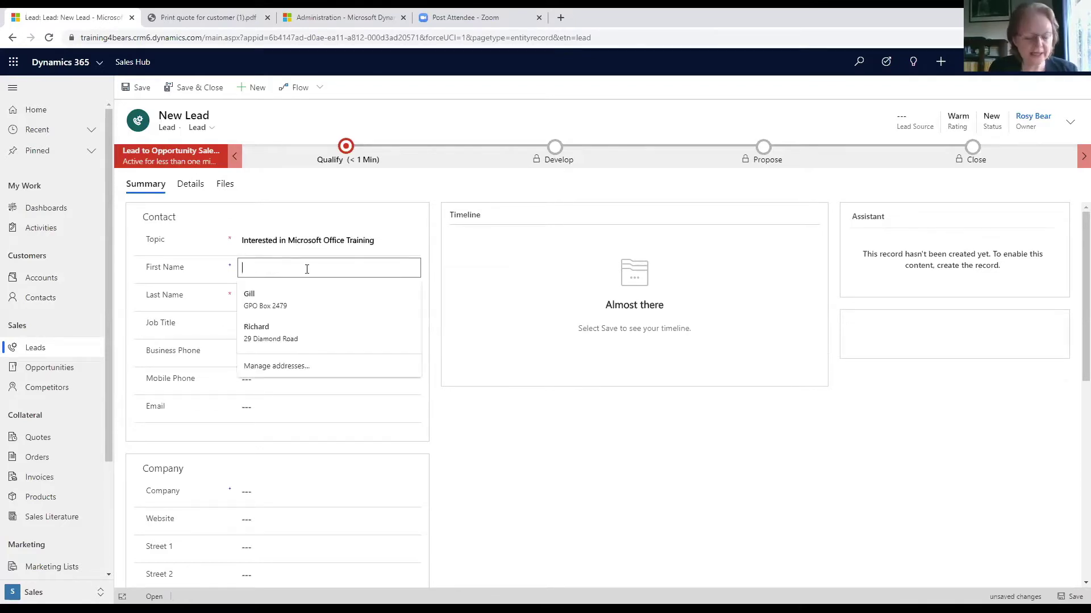
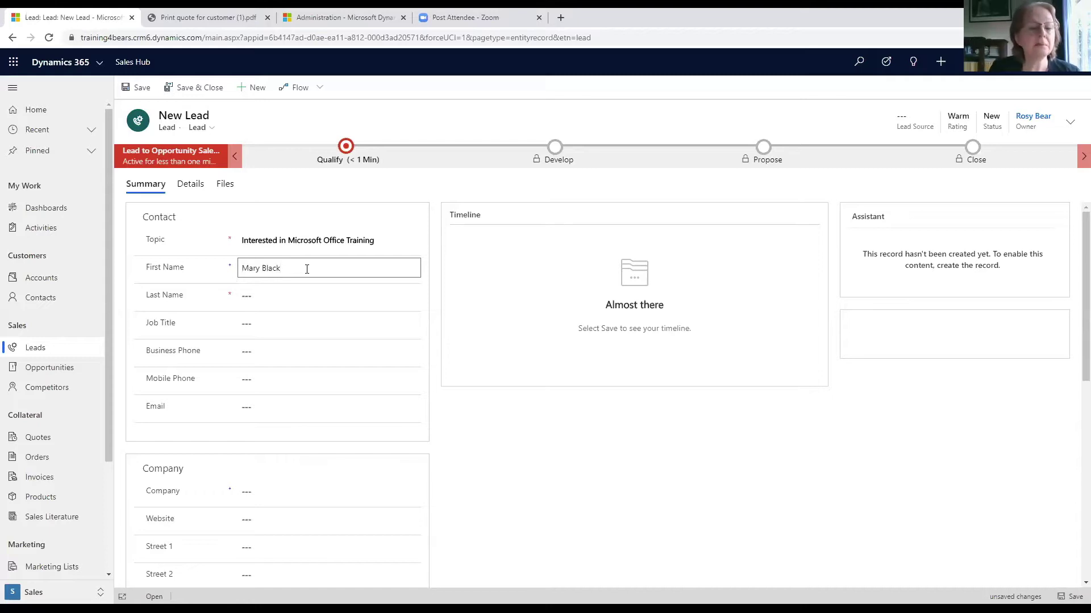
{"action": "double_click", "coordinate": [263, 269]}
{"action": "key", "text": "ctrl+c"}
{"action": "right_click", "coordinate": [275, 269]}
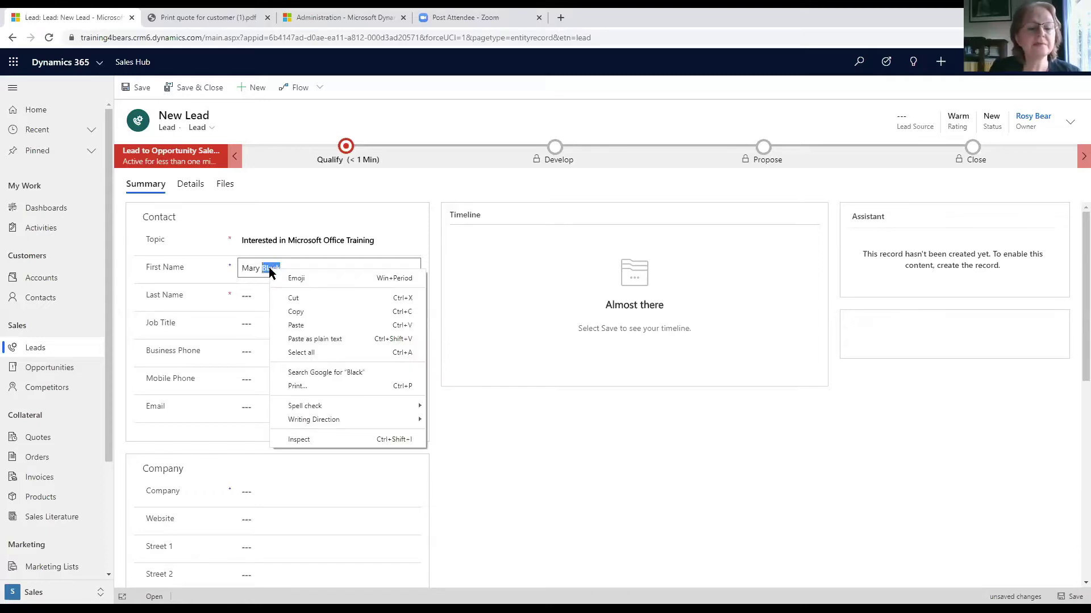
{"action": "left_click", "coordinate": [279, 295]}
{"action": "left_click", "coordinate": [266, 296]}
{"action": "right_click", "coordinate": [266, 296]}
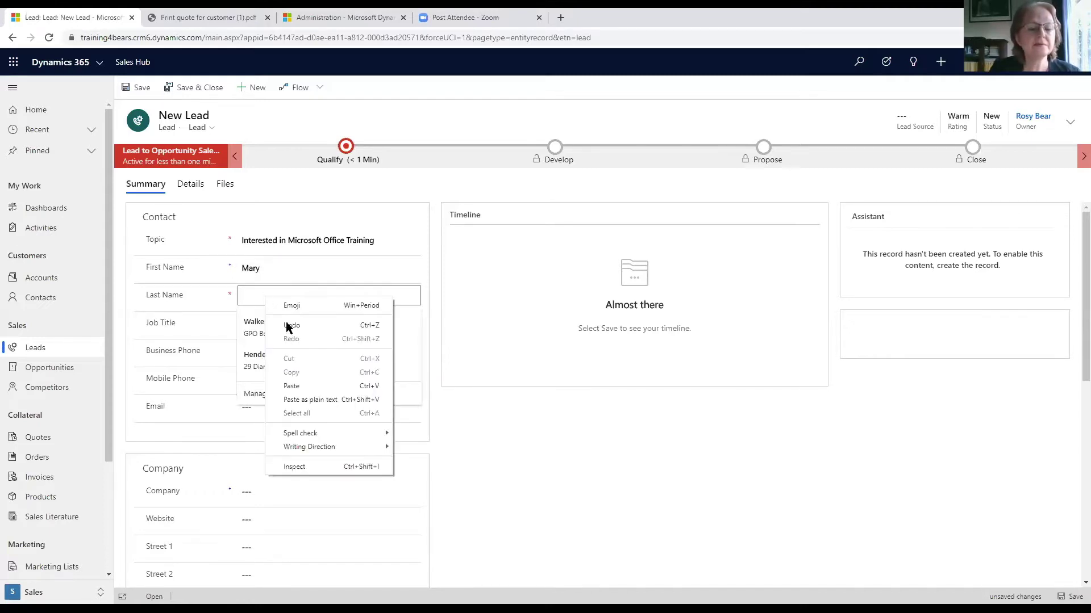
{"action": "left_click", "coordinate": [294, 391]}
- Fill in job title HR Manager, a business phone and the contact's e-mail
{"action": "left_click", "coordinate": [253, 325]}
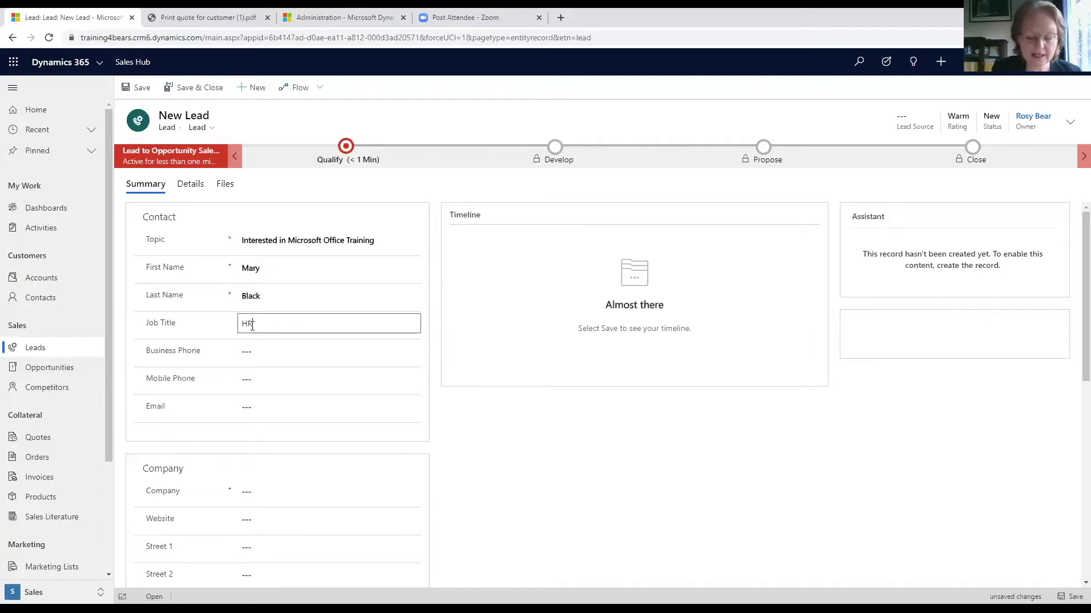
{"action": "type", "text": "HR Manager"}
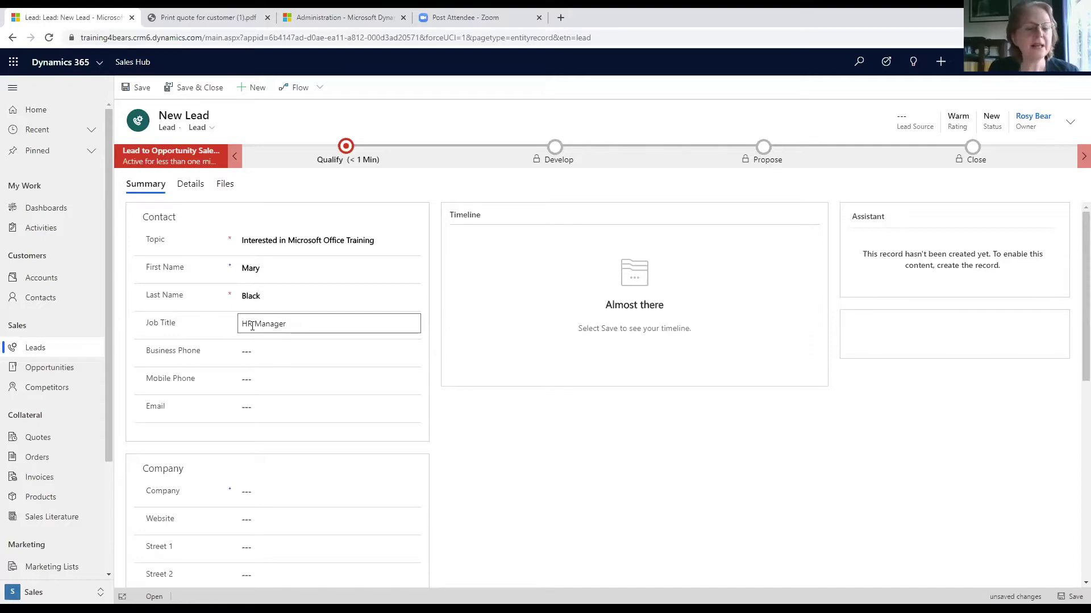
{"action": "left_click", "coordinate": [270, 352]}
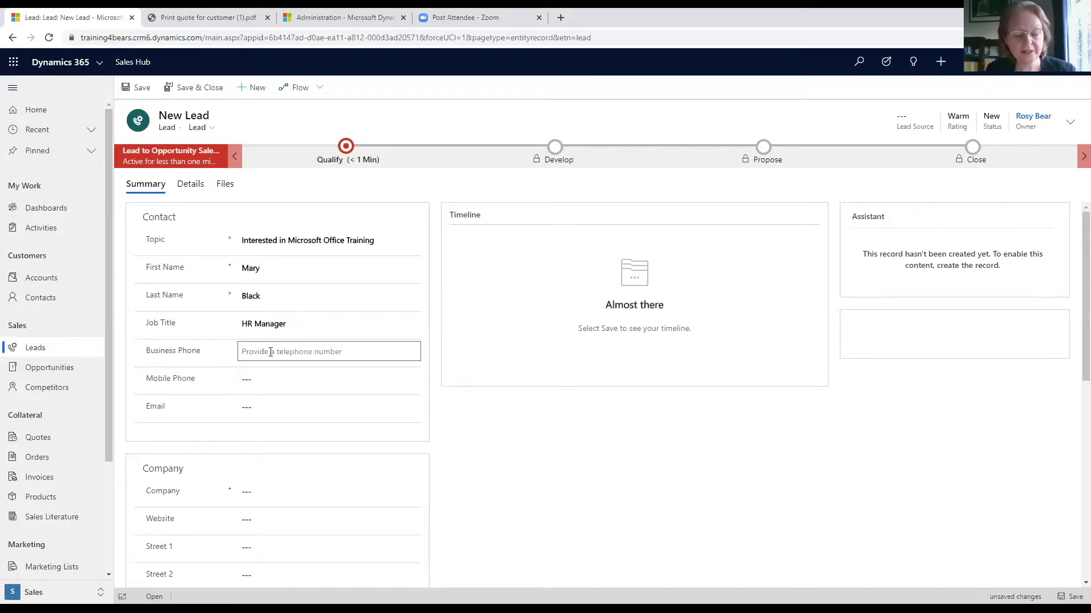
{"action": "type", "text": "123"}
{"action": "left_click", "coordinate": [255, 407]}
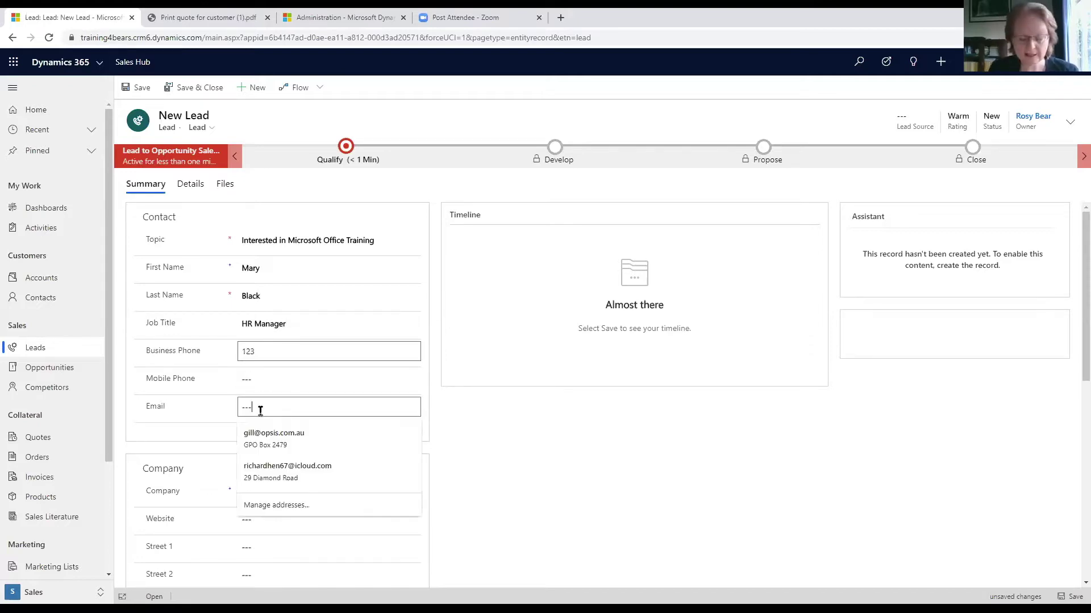
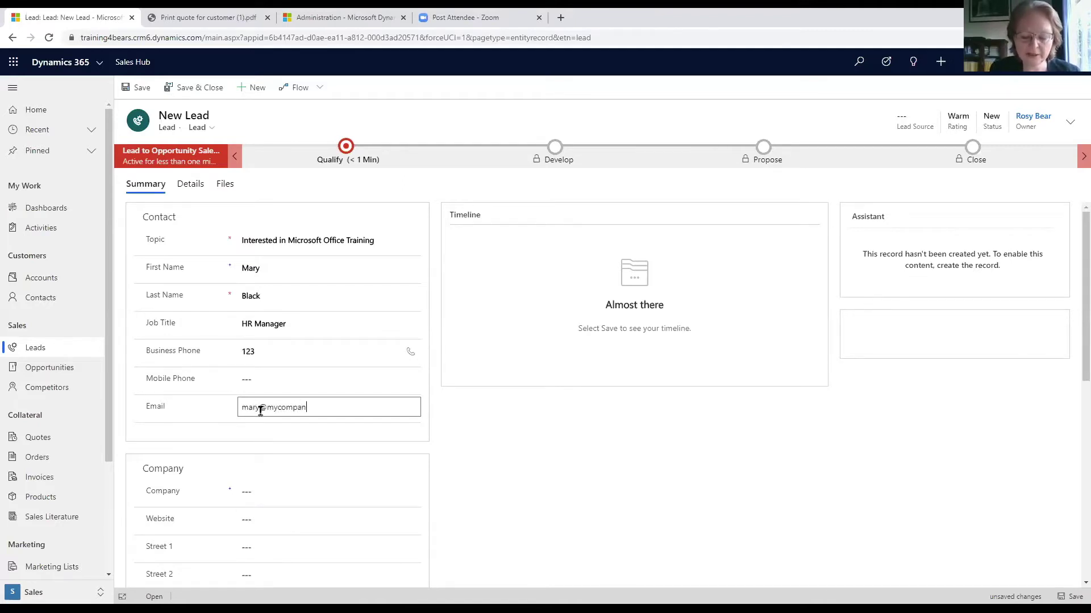
{"action": "left_click", "coordinate": [256, 493]}
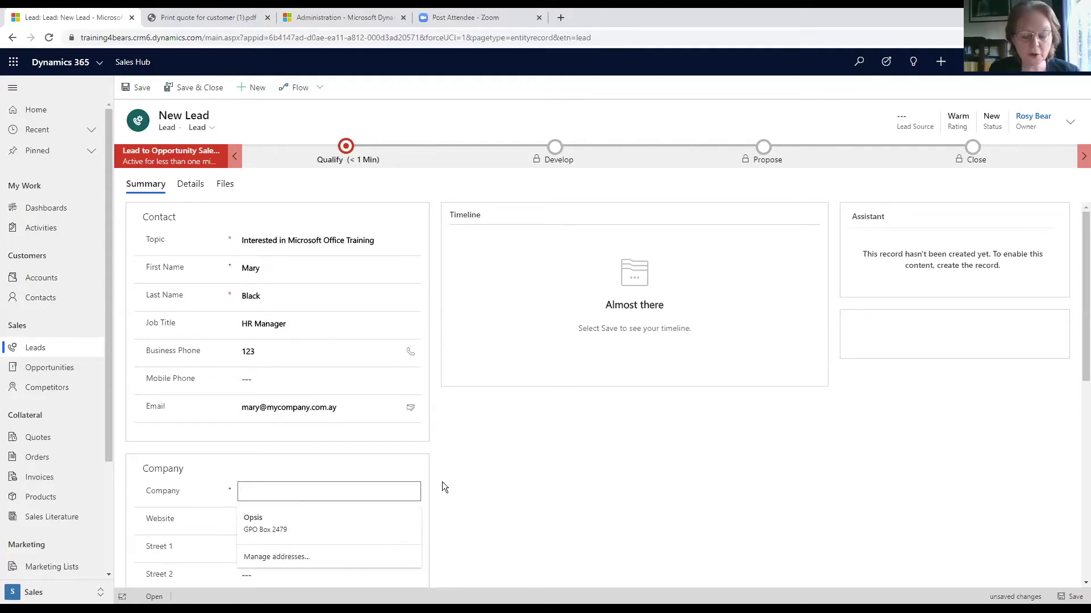
{"action": "type", "text": "Wonder"}
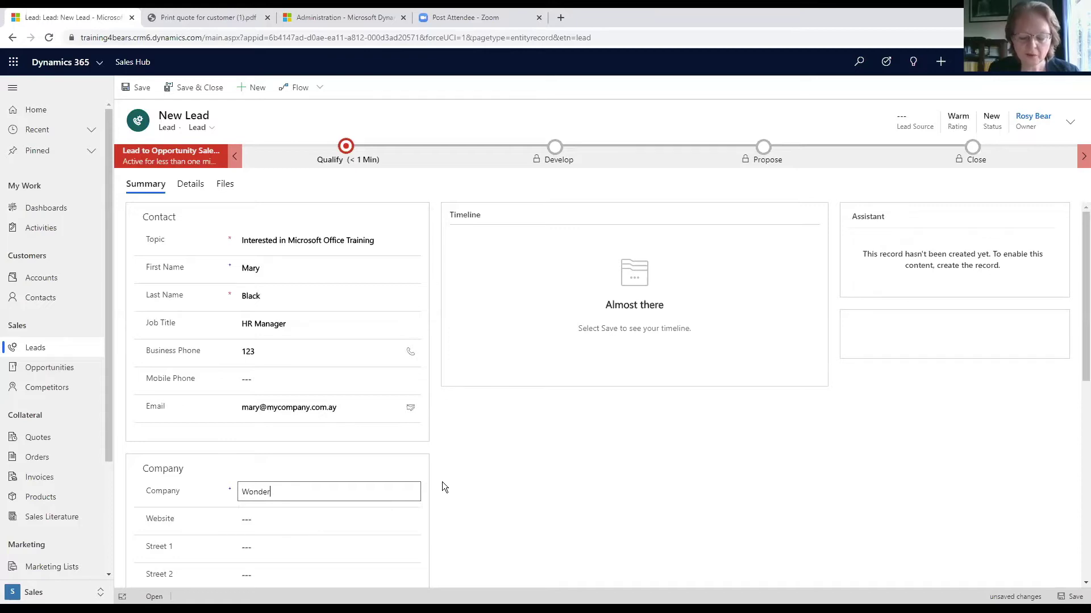
{"action": "type", "text": "buys Inc"}
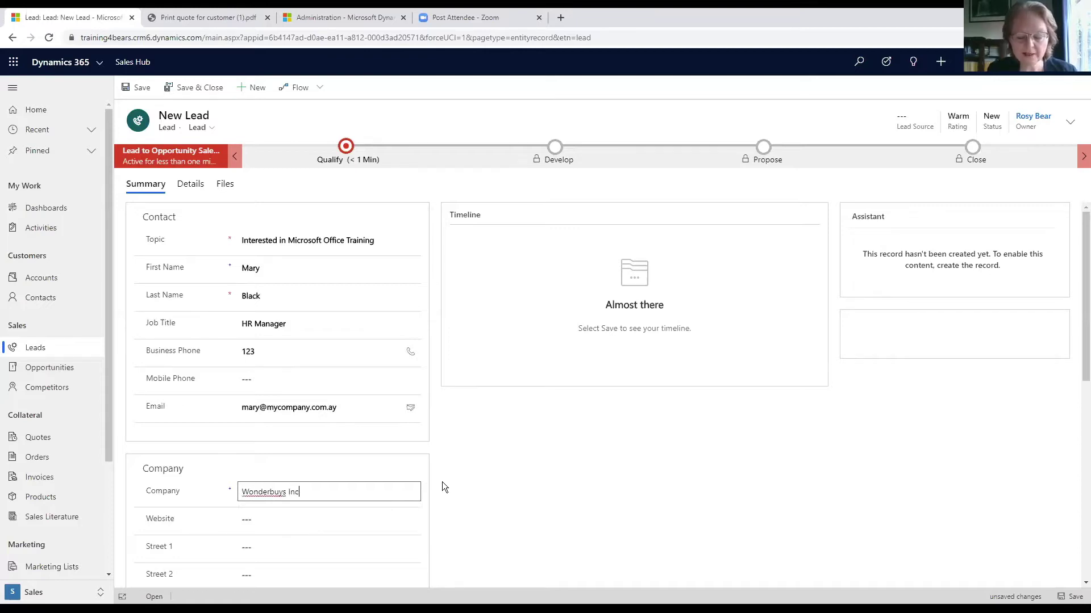
{"action": "type", "text": "orporated"}
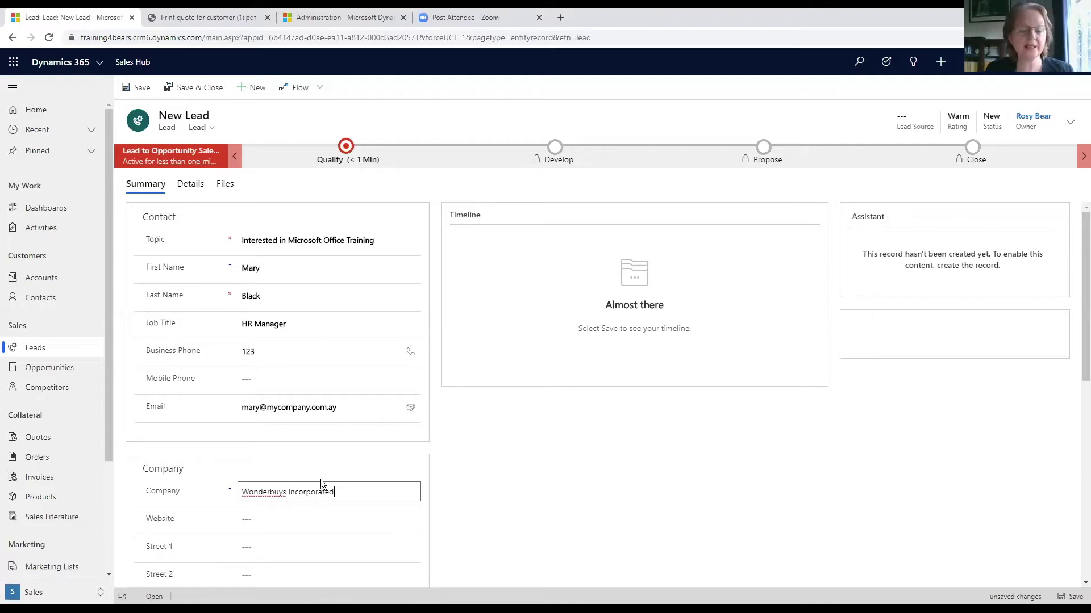
{"action": "left_click", "coordinate": [268, 521]}
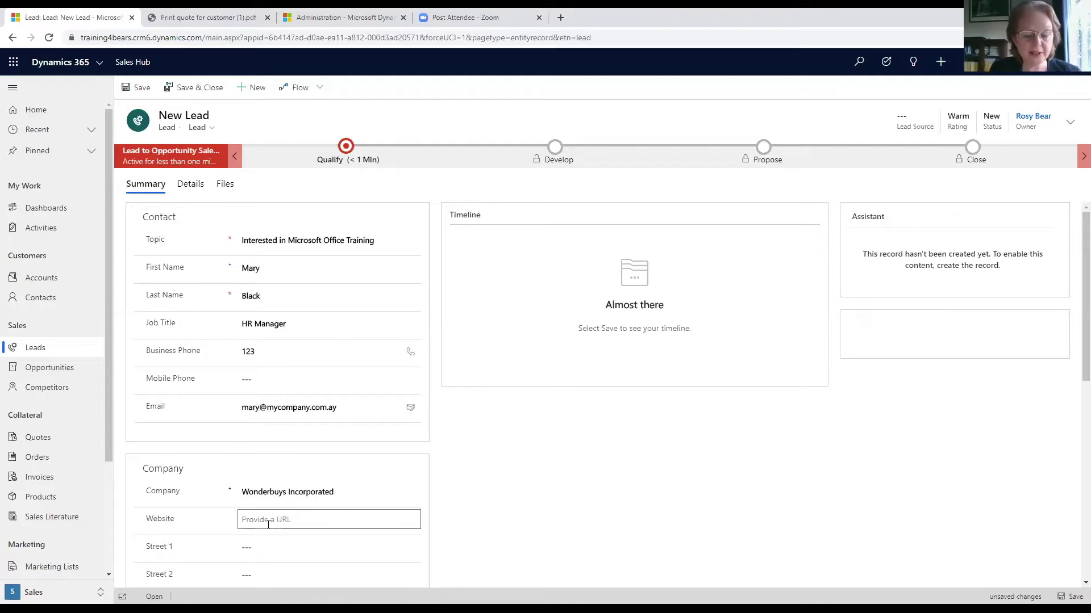
{"action": "type", "text": "www.wonder.com"}
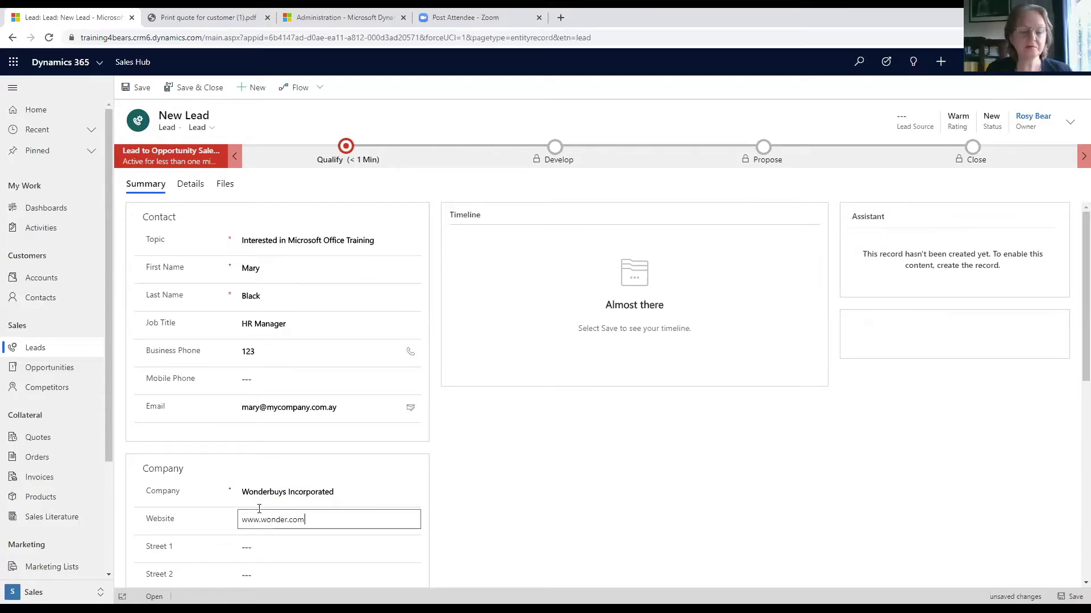
{"action": "left_click", "coordinate": [543, 499]}
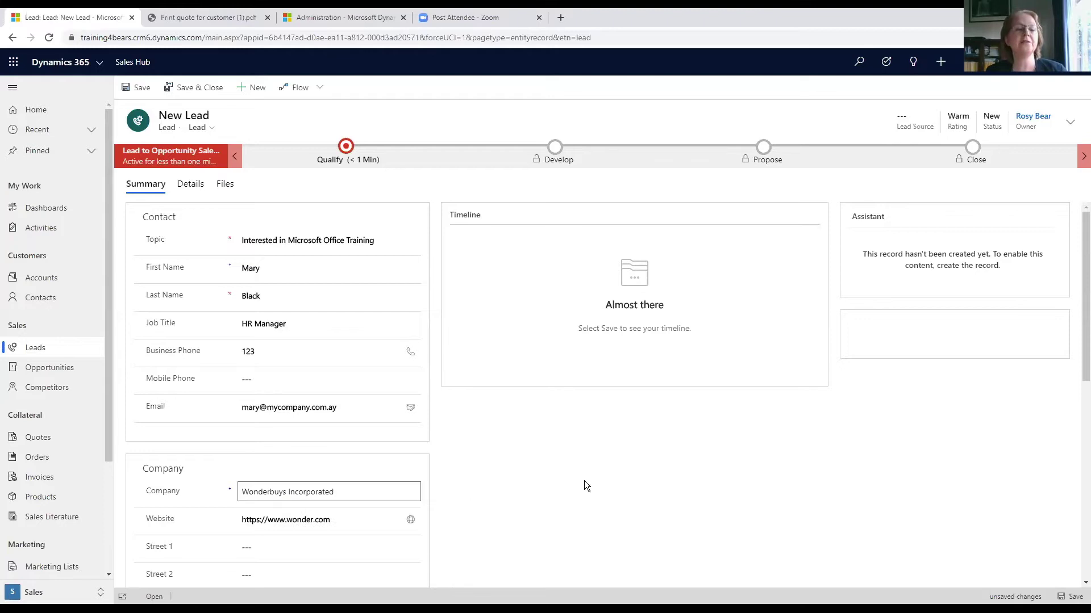
- Save the new lead so its timeline shows the creation auto-post
{"action": "left_click", "coordinate": [142, 92]}
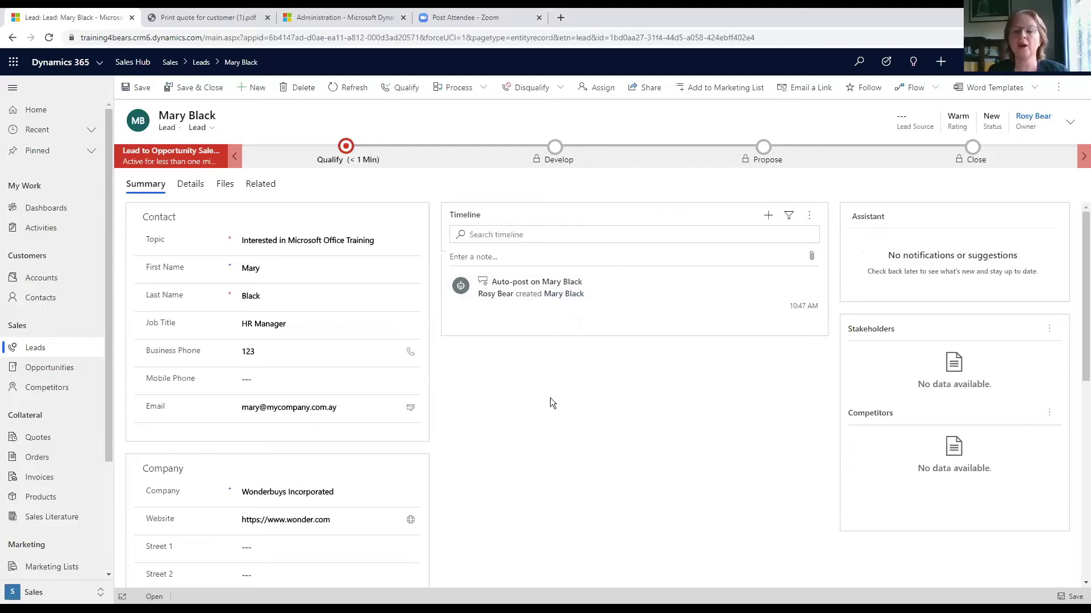
{"action": "mouse_move", "coordinate": [708, 313]}
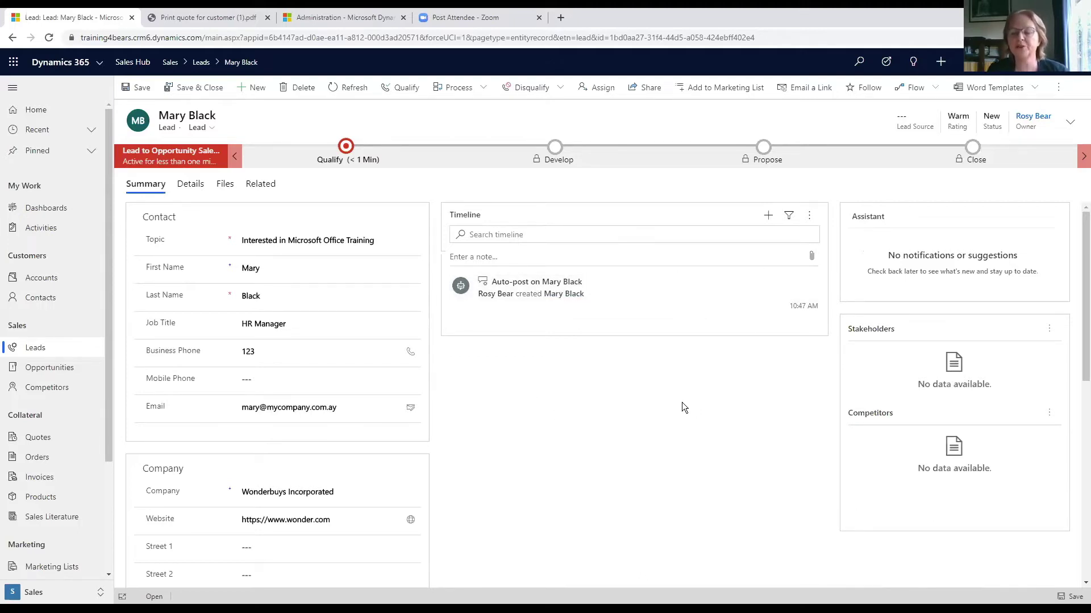
- Log a phone call titled 'Does she really want our stuff' on the lead's timeline
{"action": "left_click", "coordinate": [768, 217]}
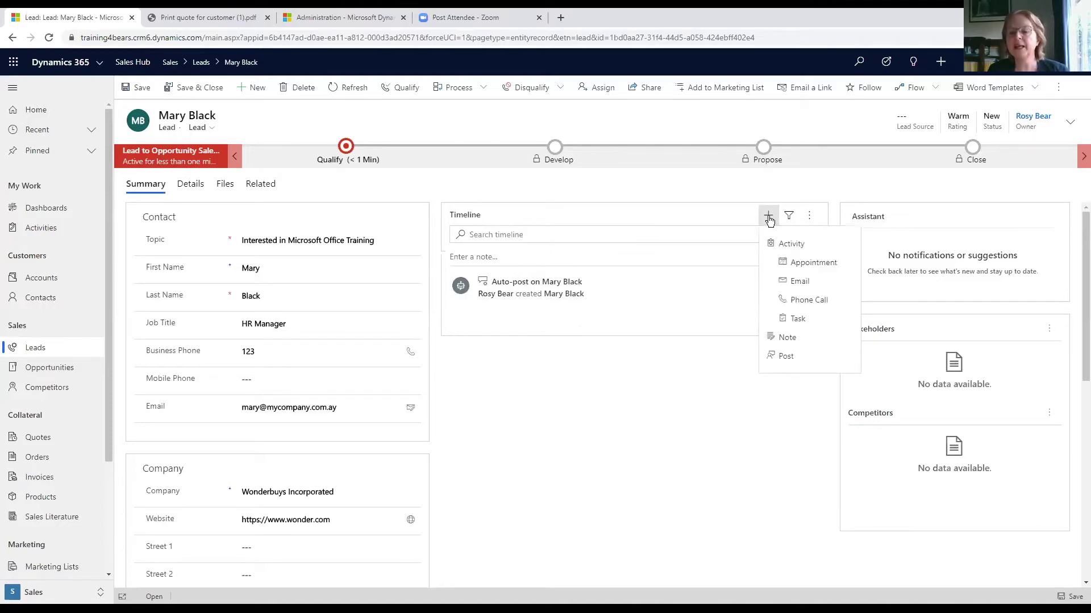
{"action": "left_click", "coordinate": [793, 299]}
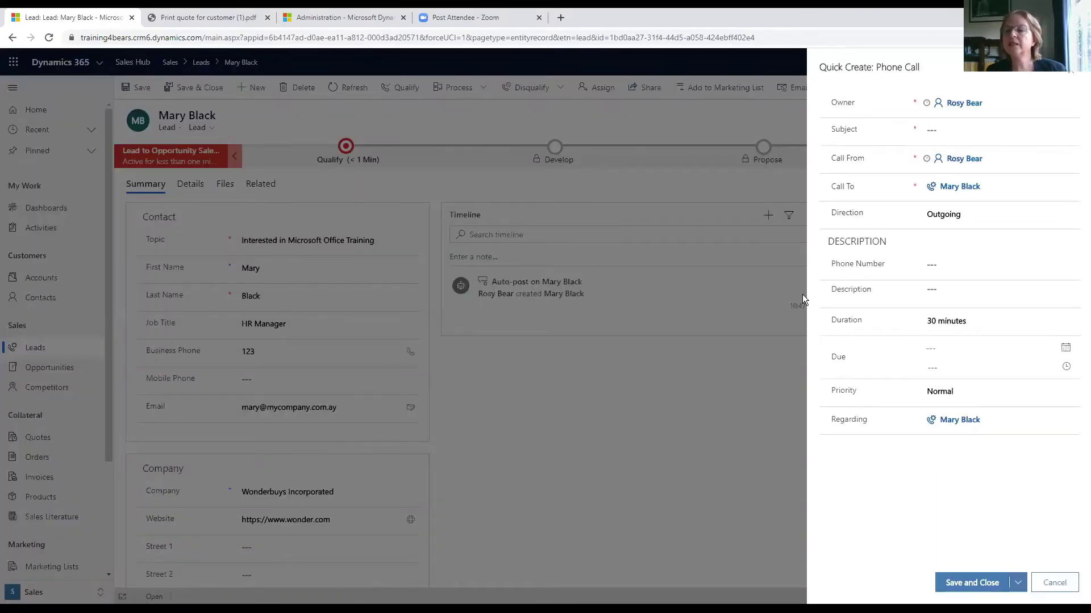
{"action": "left_click", "coordinate": [950, 187]}
{"action": "left_click", "coordinate": [949, 364]}
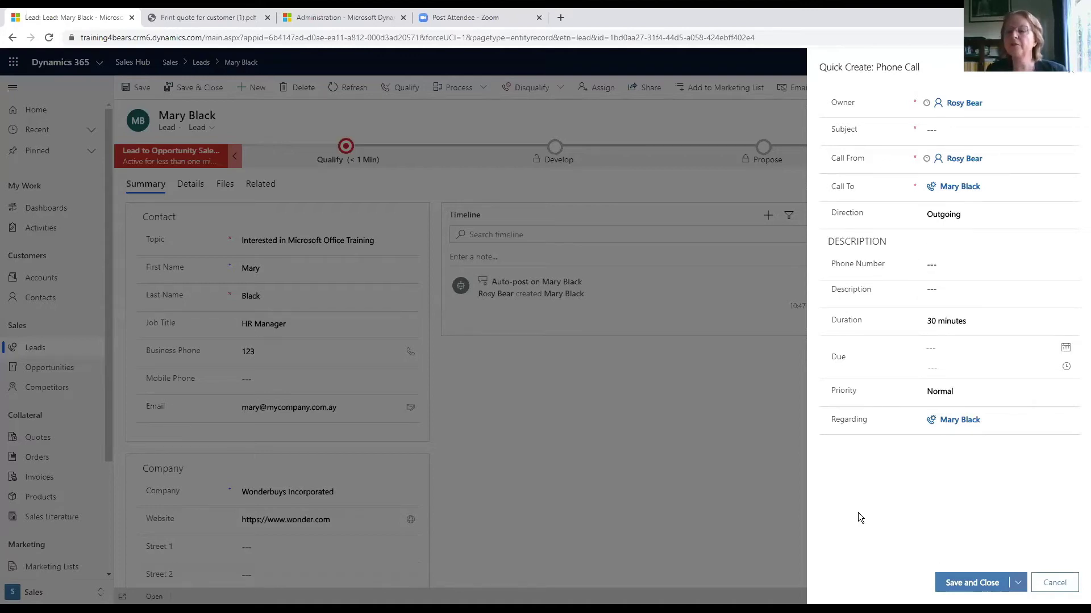
{"action": "left_click", "coordinate": [951, 129]}
{"action": "type", "text": "Does she really w"}
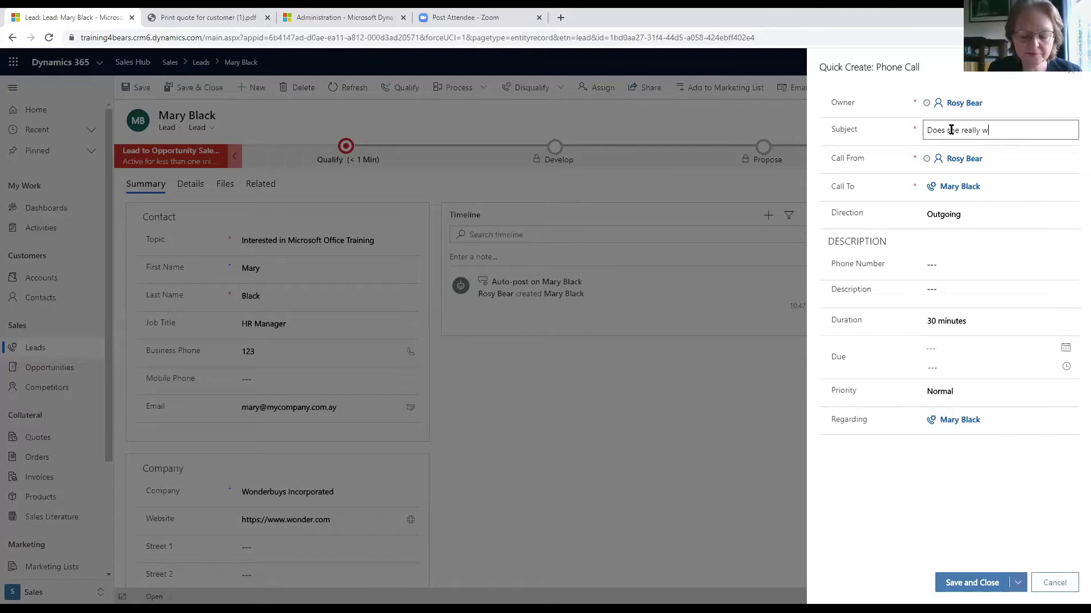
{"action": "type", "text": "ant our stuff"}
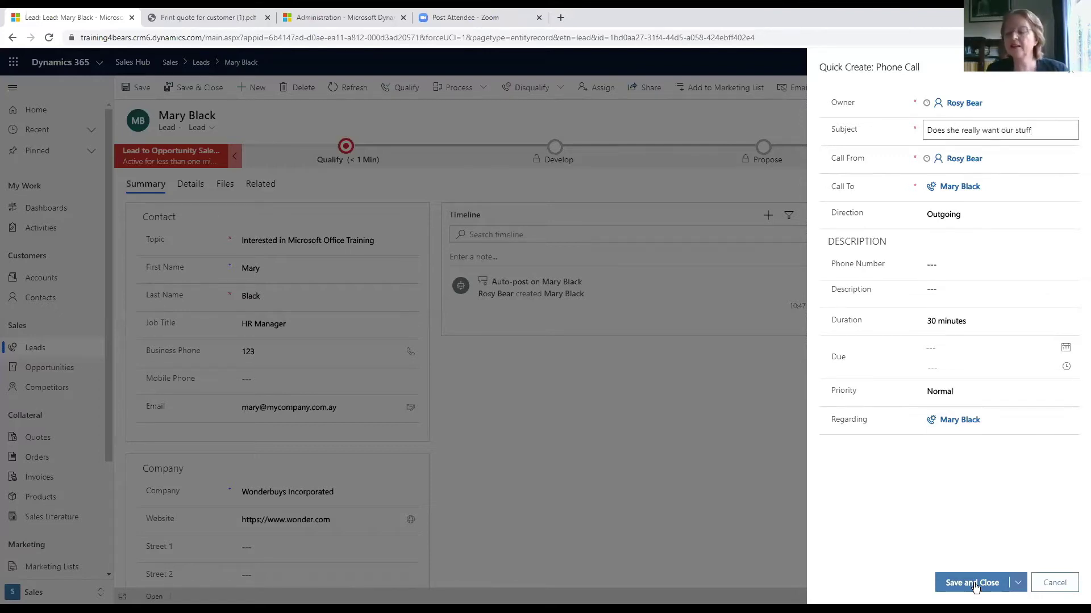
{"action": "left_click", "coordinate": [974, 585]}
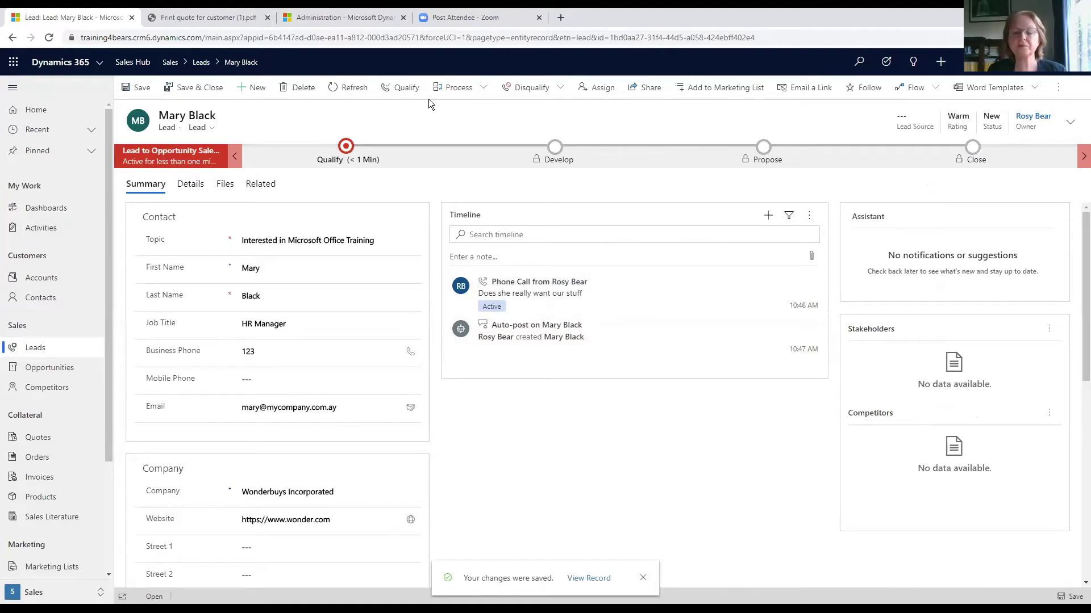
{"action": "mouse_move", "coordinate": [566, 298]}
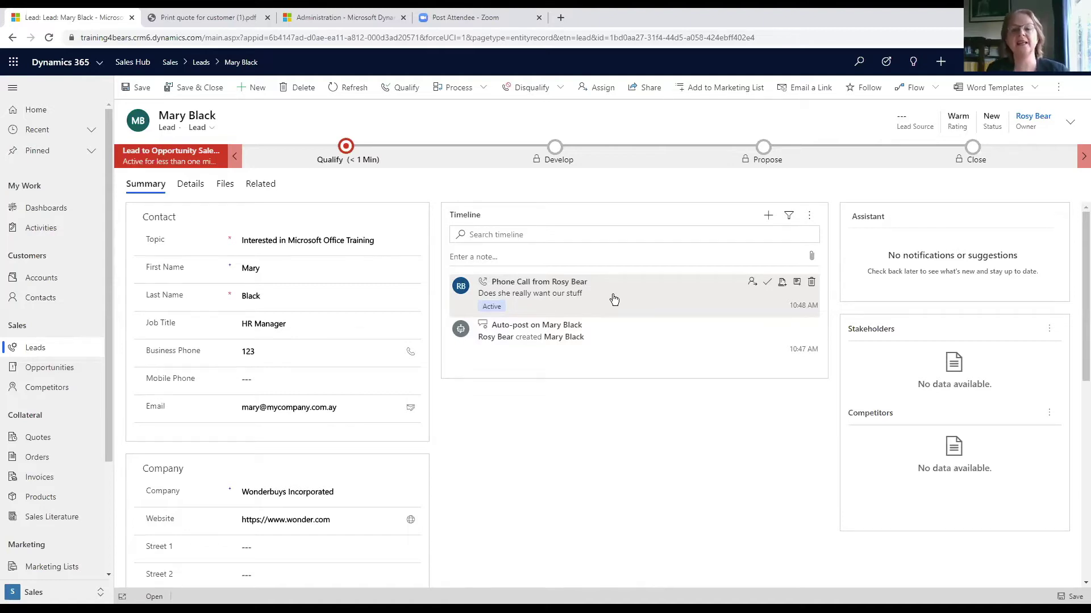
{"action": "left_click", "coordinate": [561, 89]}
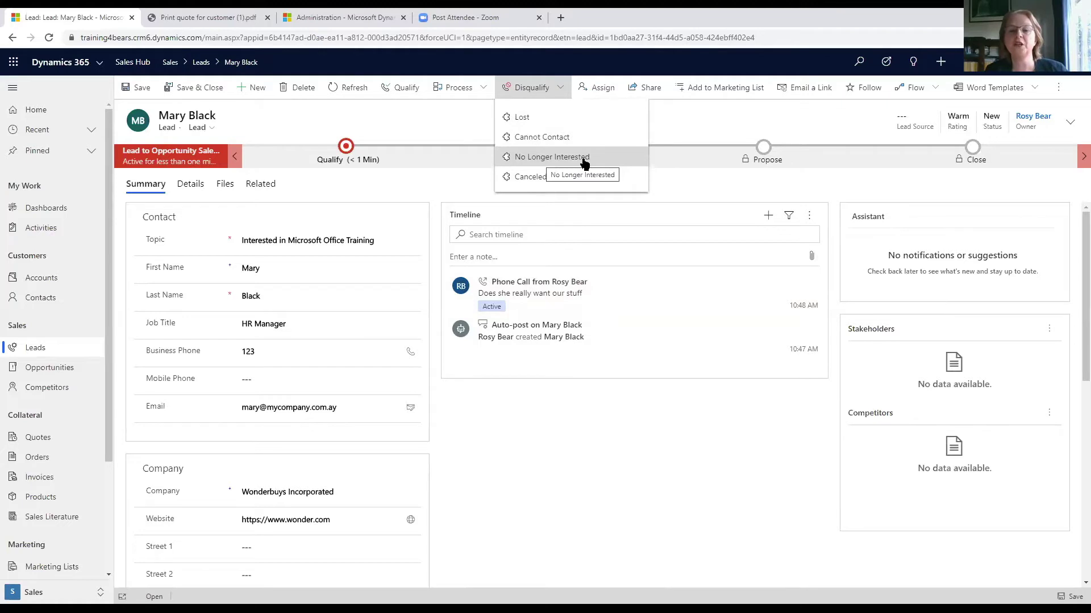
{"action": "left_click", "coordinate": [429, 116]}
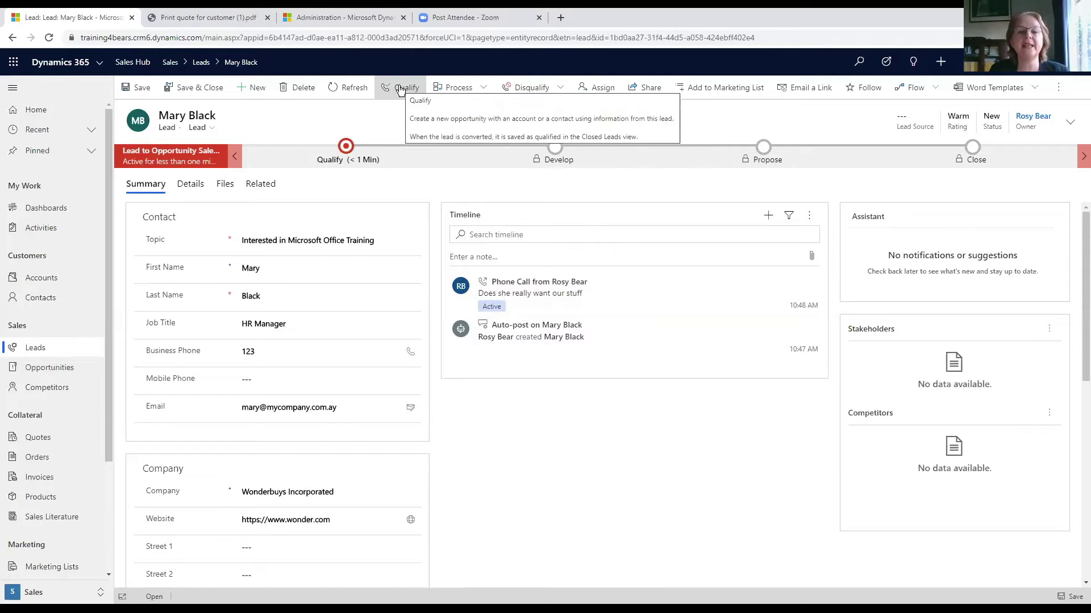
- Qualify the lead into an opportunity for Wonderbuys Incorporated
{"action": "left_click", "coordinate": [400, 89]}
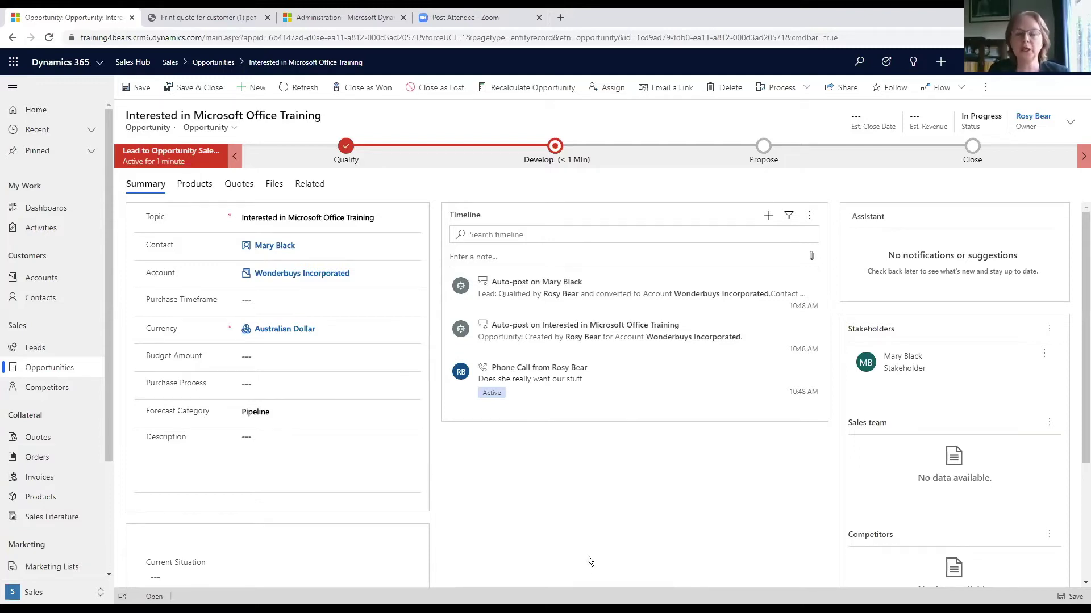
- Complete Identify Stakeholders and Identify Competitors in Develop, then advance to Propose
{"action": "left_click", "coordinate": [556, 151]}
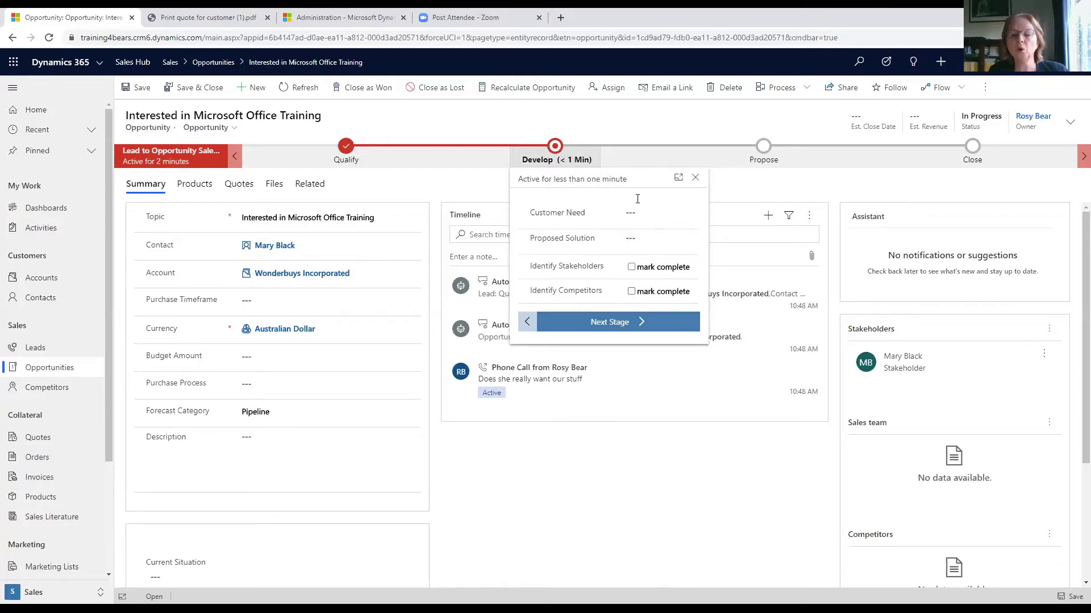
{"action": "left_click", "coordinate": [631, 268]}
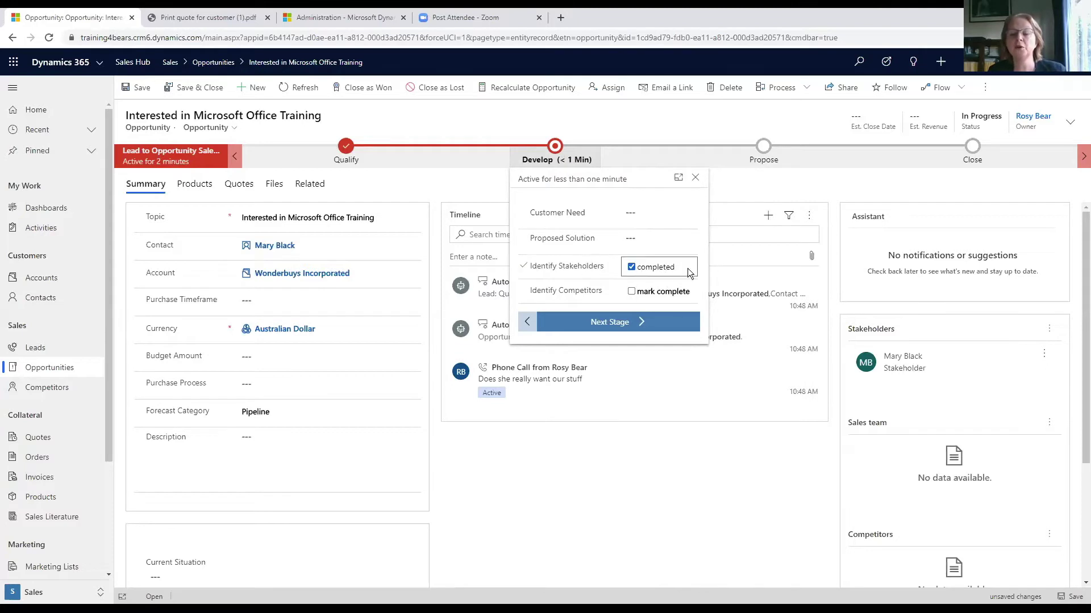
{"action": "left_click", "coordinate": [632, 292]}
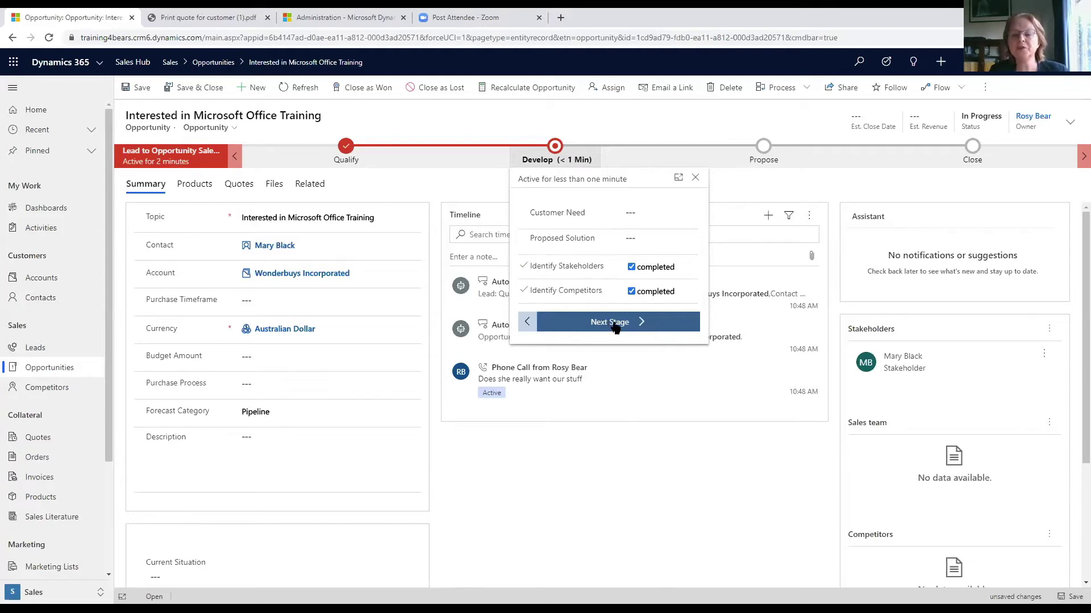
{"action": "left_click", "coordinate": [616, 328]}
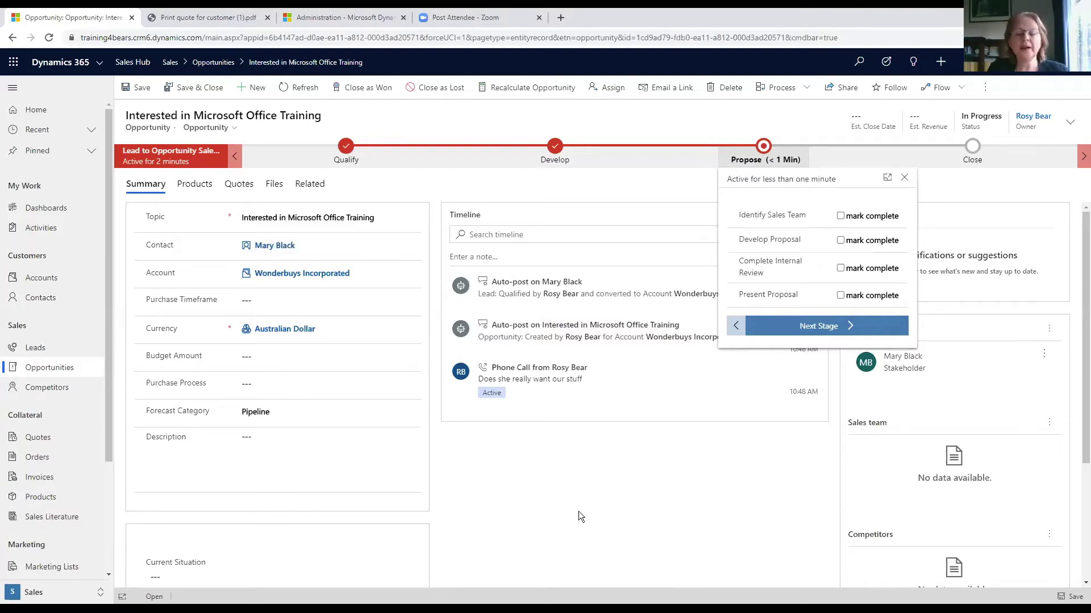
- Assign the Training price list and switch revenue to System Calculated
{"action": "left_click", "coordinate": [196, 186]}
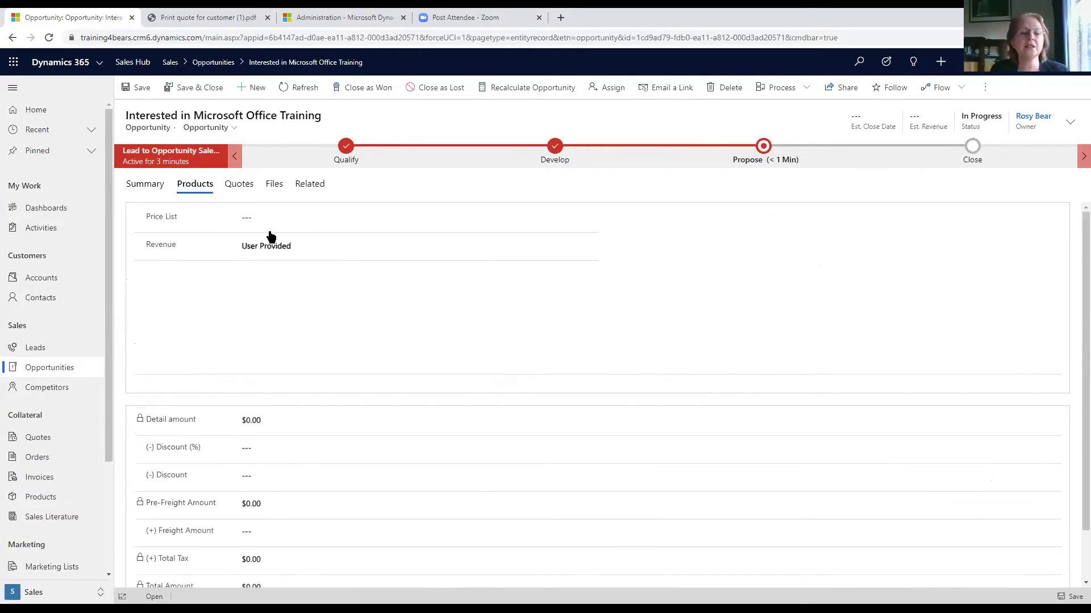
{"action": "left_click", "coordinate": [249, 217]}
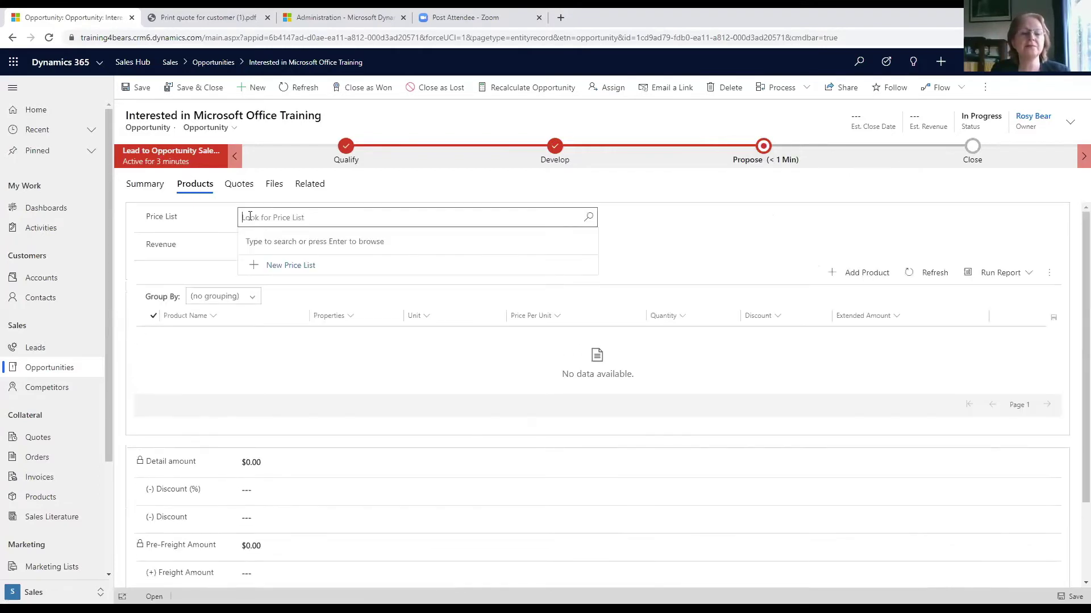
{"action": "left_click", "coordinate": [589, 221]}
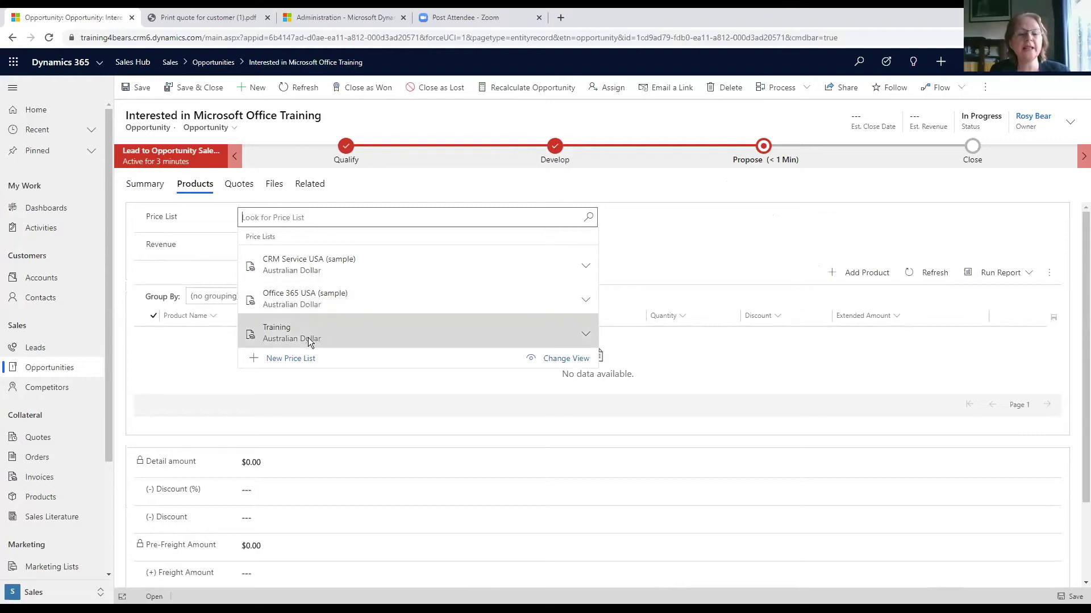
{"action": "left_click", "coordinate": [309, 340]}
{"action": "left_click", "coordinate": [264, 249]}
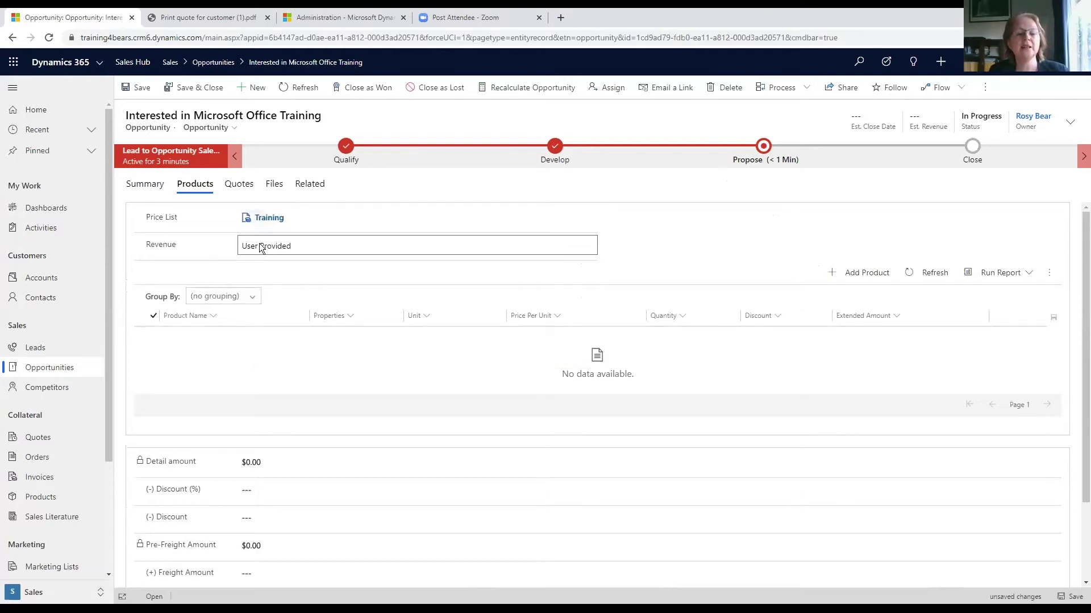
{"action": "left_click", "coordinate": [262, 248]}
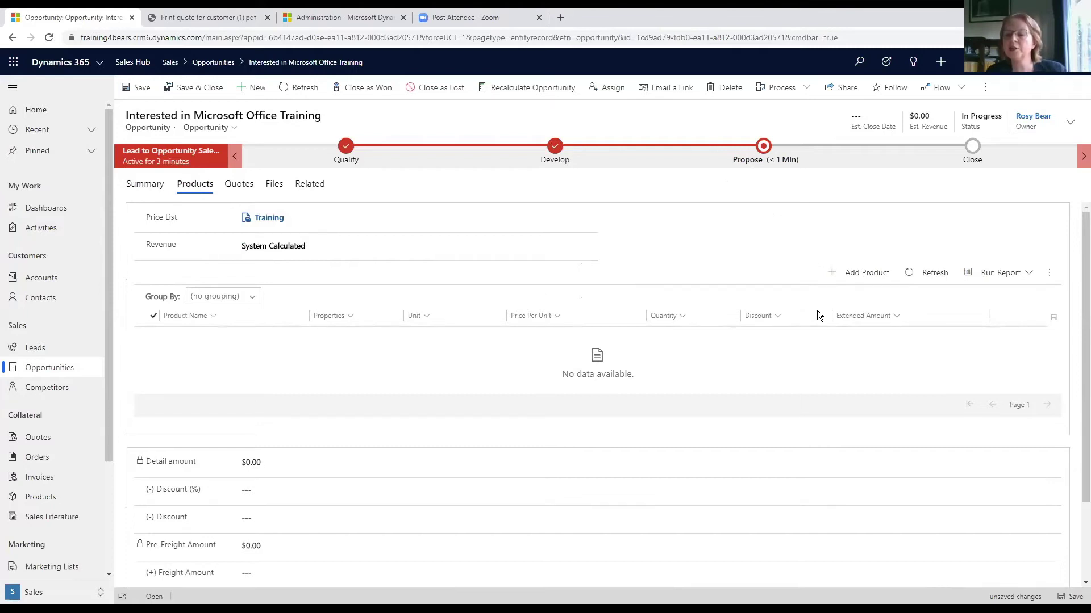
- Add existing product Intermediate Excel (1 Day, $995.00) to the opportunity instead of creating a new one
{"action": "left_click", "coordinate": [834, 272]}
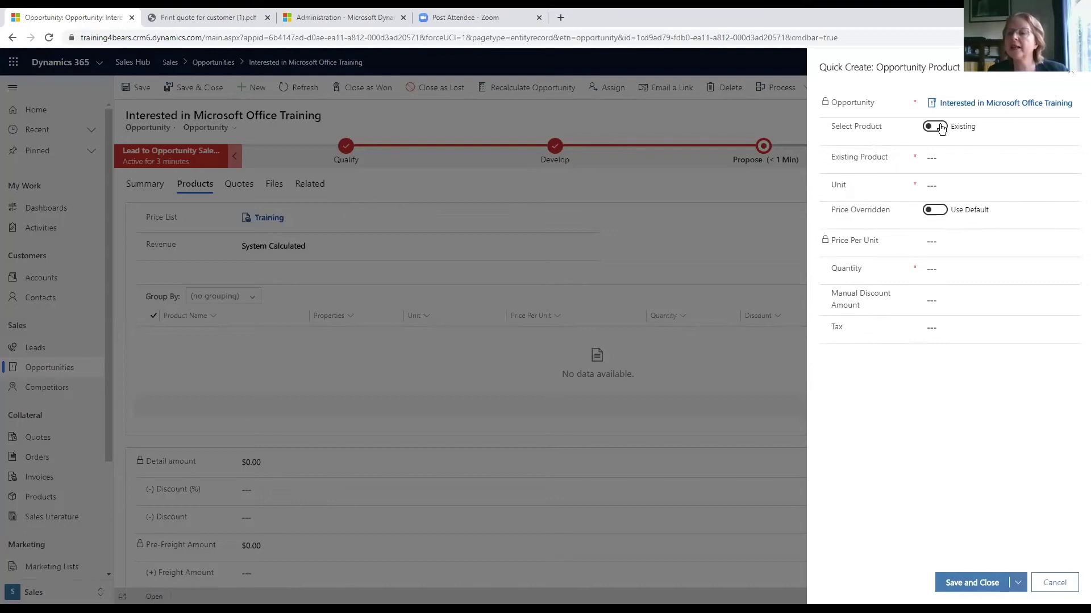
{"action": "left_click", "coordinate": [943, 158]}
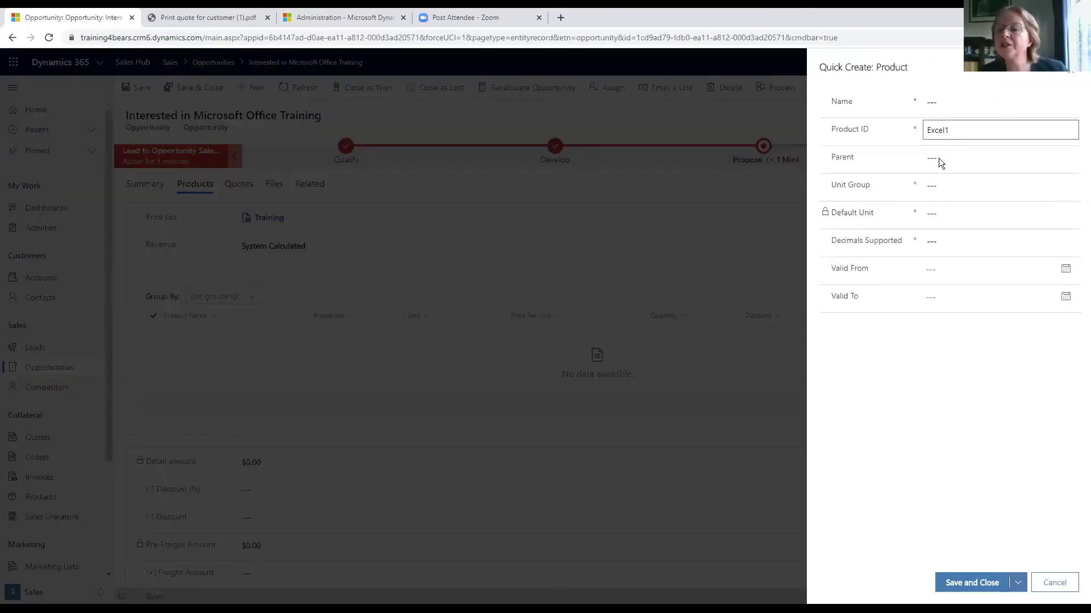
{"action": "left_click", "coordinate": [934, 186]}
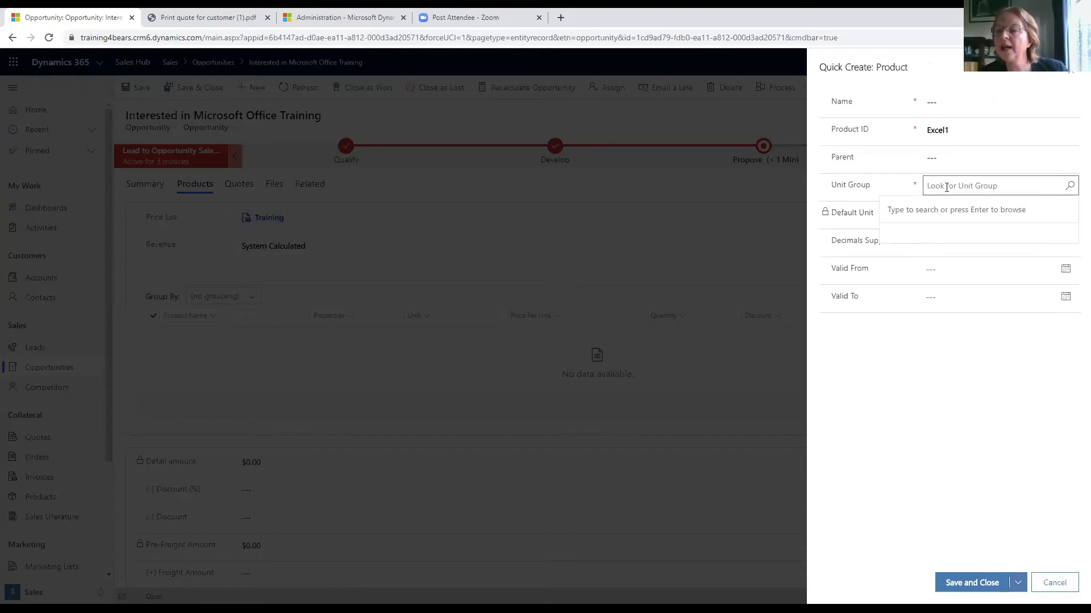
{"action": "left_click", "coordinate": [1000, 102]}
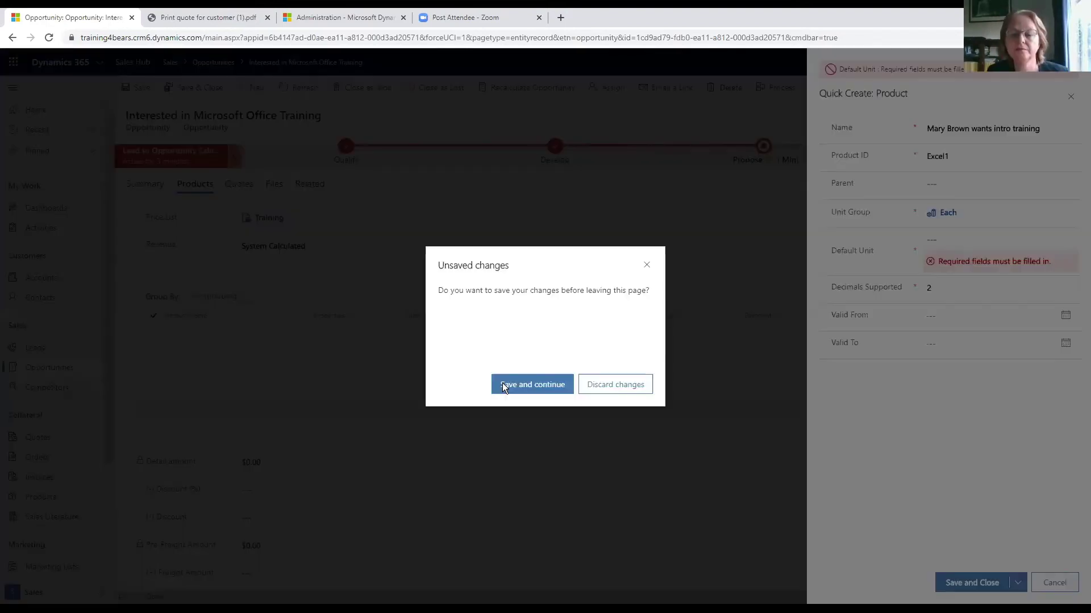
{"action": "left_click", "coordinate": [502, 383]}
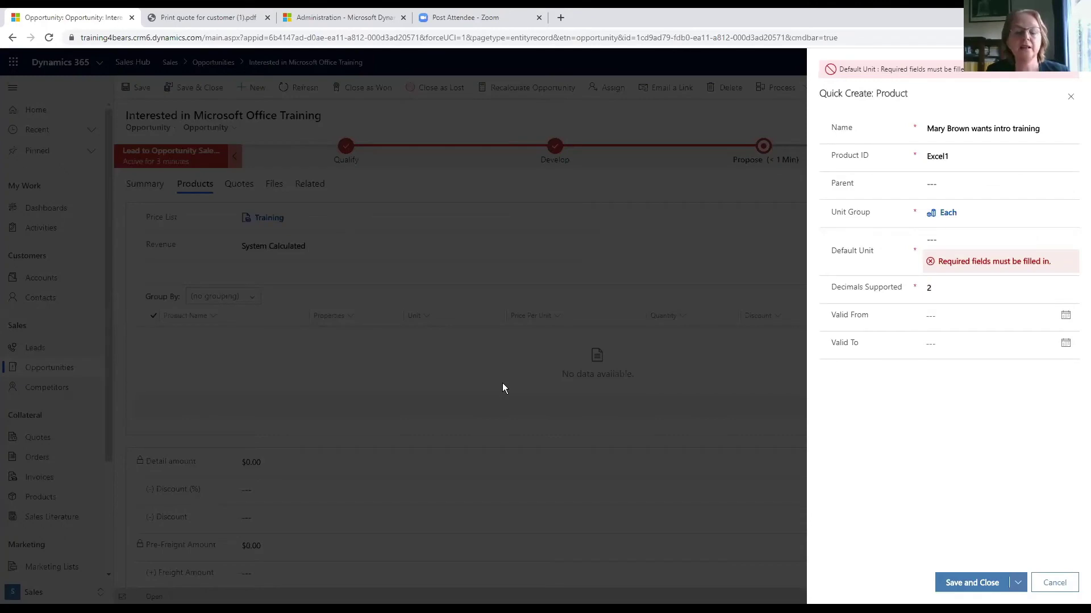
{"action": "left_click", "coordinate": [1070, 98]}
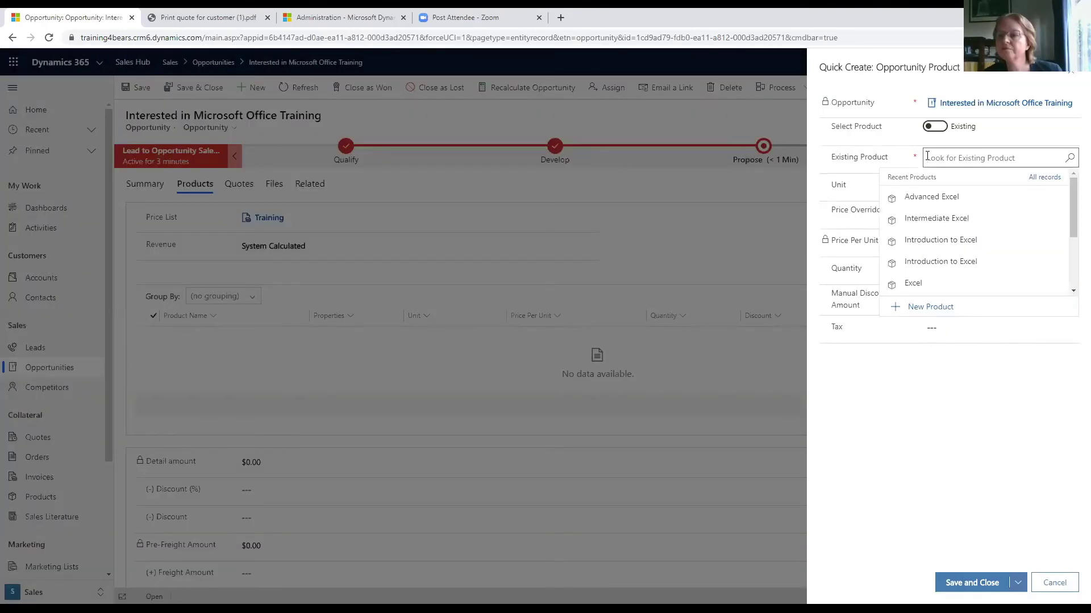
{"action": "left_click", "coordinate": [922, 218]}
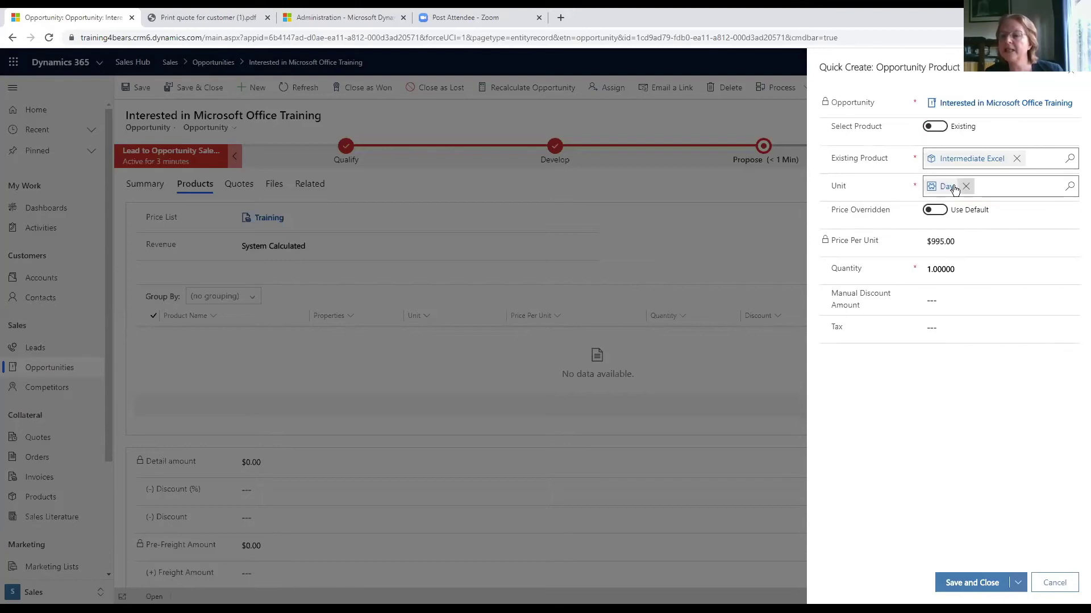
{"action": "left_click", "coordinate": [965, 583]}
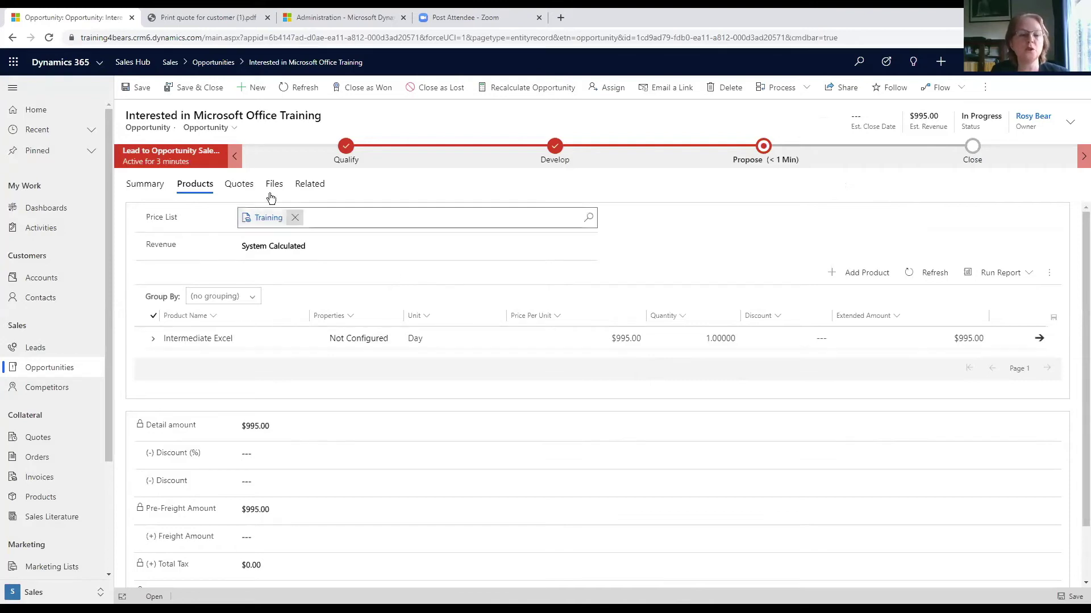
- Create a new quote from the opportunity's Quotes tab, producing draft QUO-01002-D1W2M3
{"action": "left_click", "coordinate": [234, 191]}
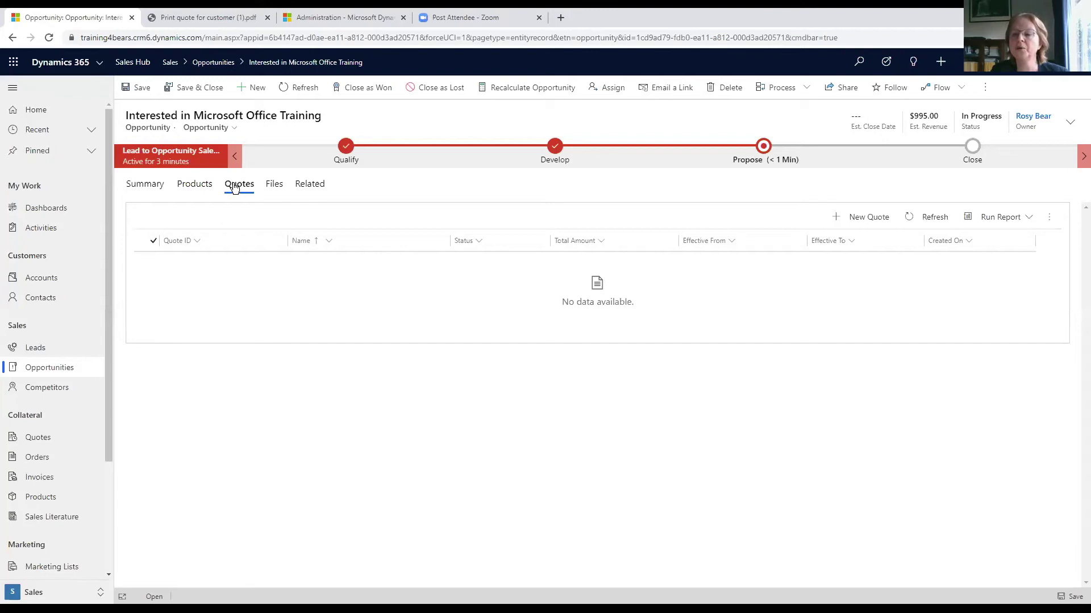
{"action": "left_click", "coordinate": [866, 218]}
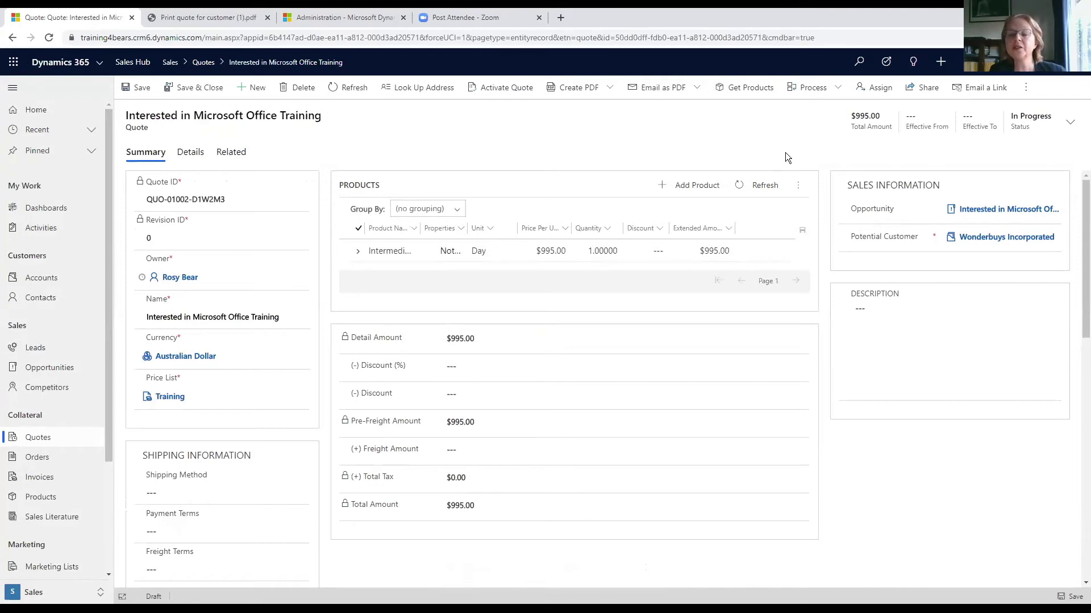
- Activate quote QUO-01002-D1W2M3, dismiss the success message, and show the PDF email templates
{"action": "left_click", "coordinate": [504, 90]}
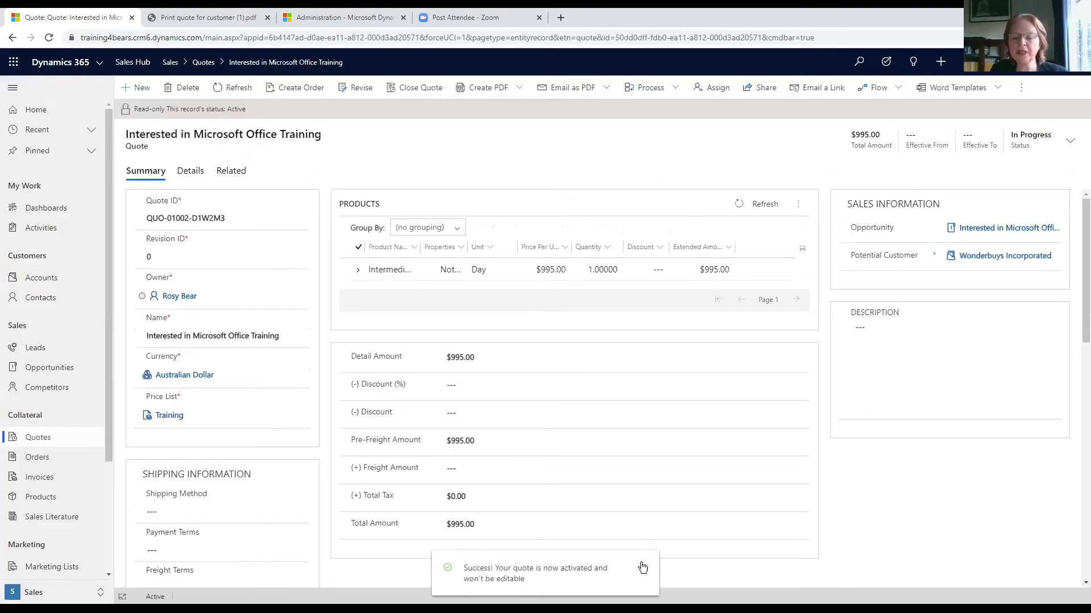
{"action": "left_click", "coordinate": [641, 568]}
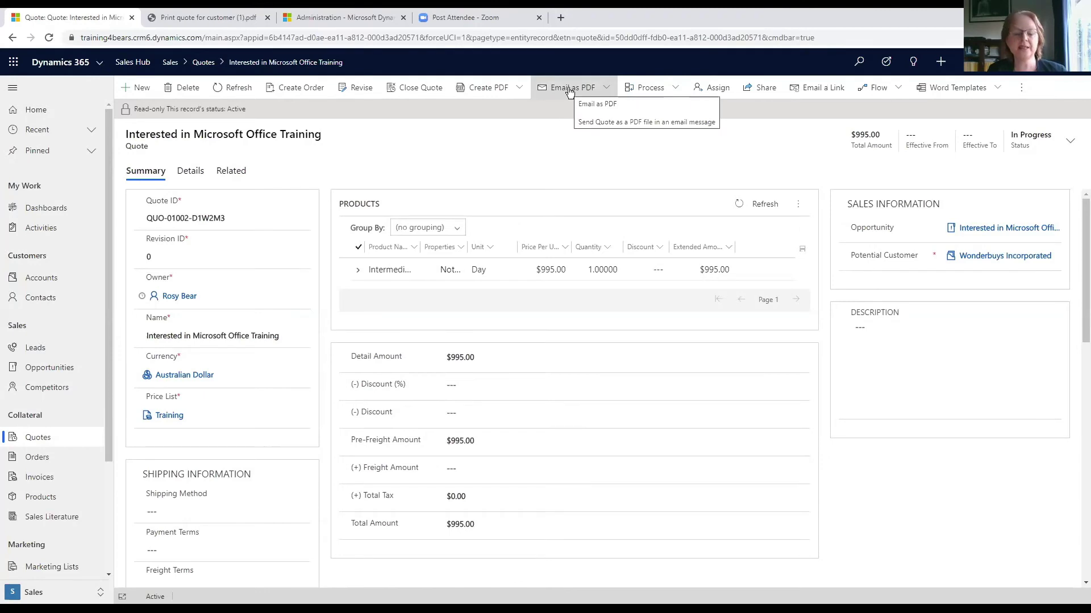
{"action": "left_click", "coordinate": [570, 90]}
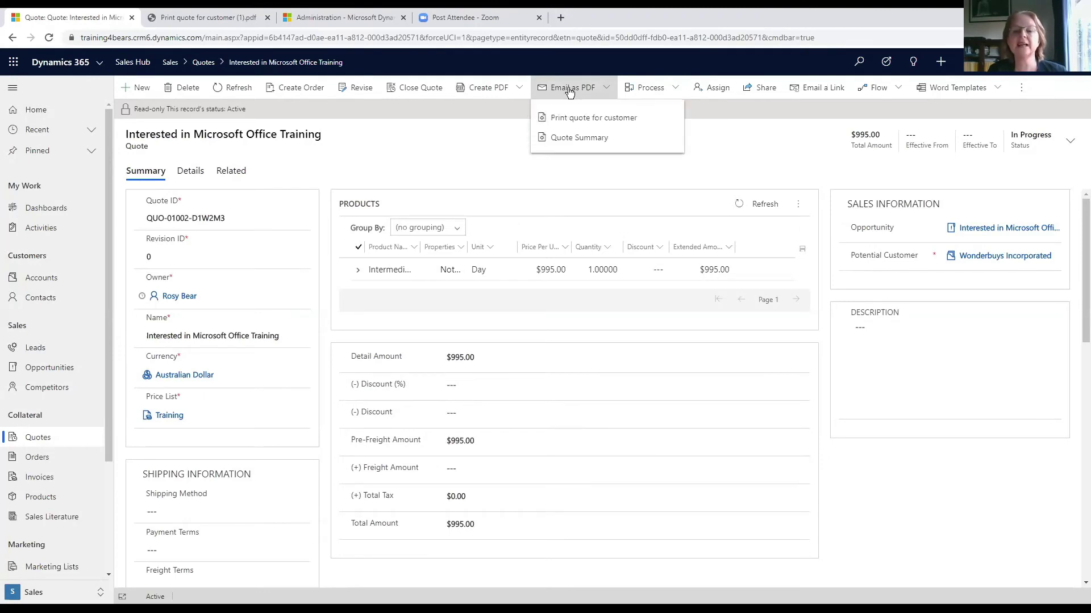
- Email the quote to Wonderbuys Incorporated as the 'Print quote for customer' PDF
{"action": "left_click", "coordinate": [570, 119]}
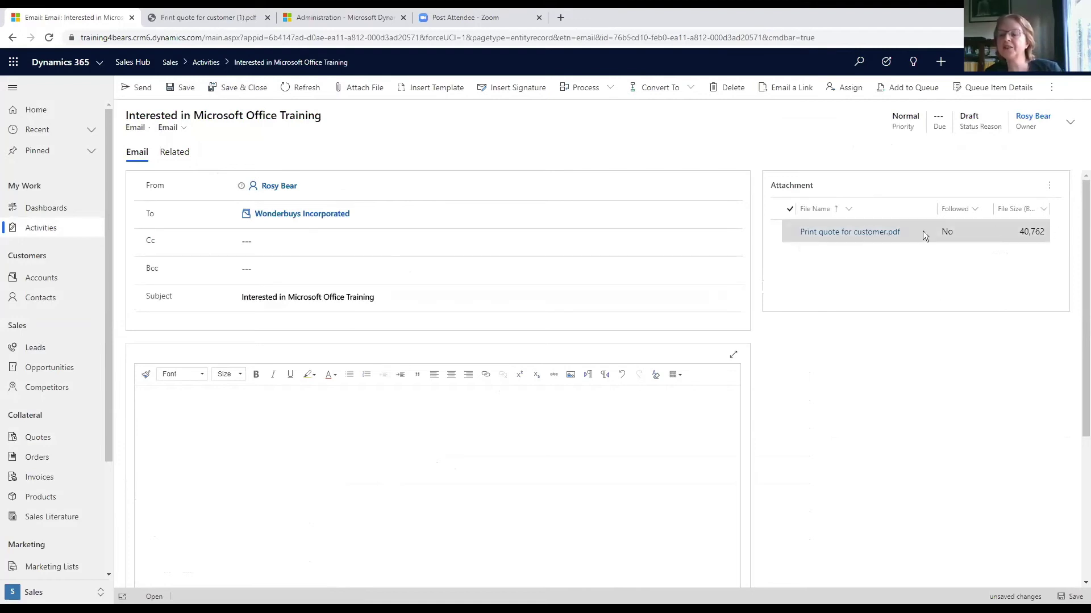
- Download and open the attached quote PDF to review the $995.00 Intermediate Excel line
{"action": "left_click", "coordinate": [860, 234]}
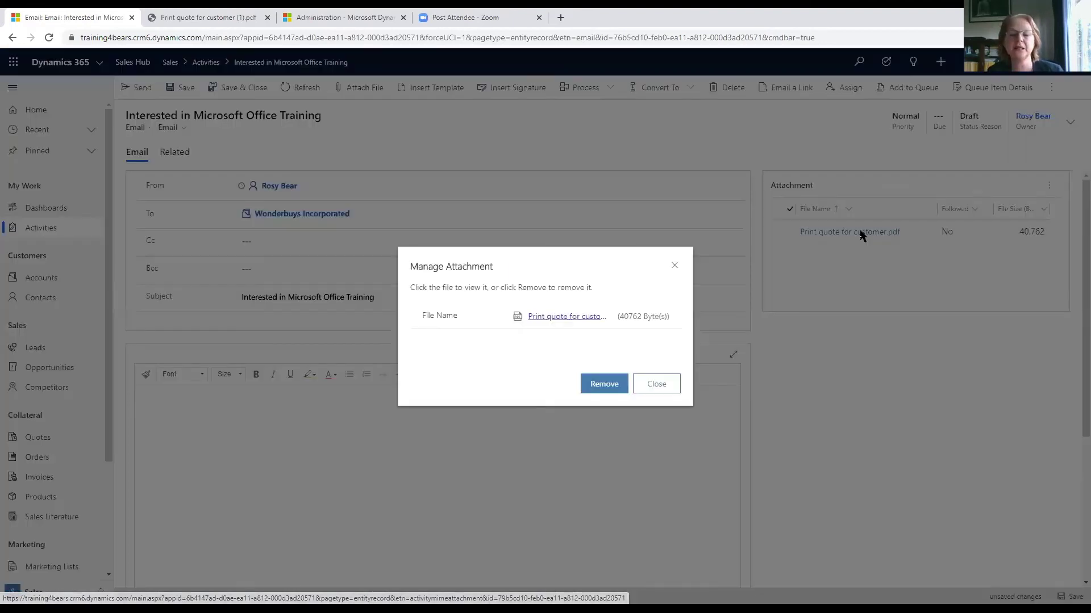
{"action": "left_click", "coordinate": [561, 318]}
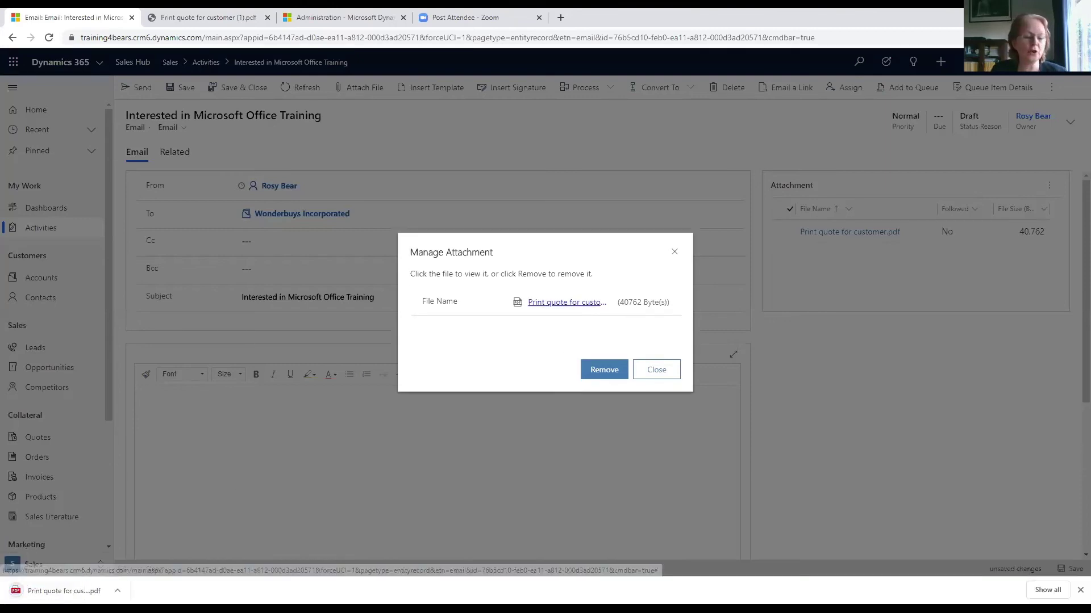
{"action": "left_click", "coordinate": [117, 591]}
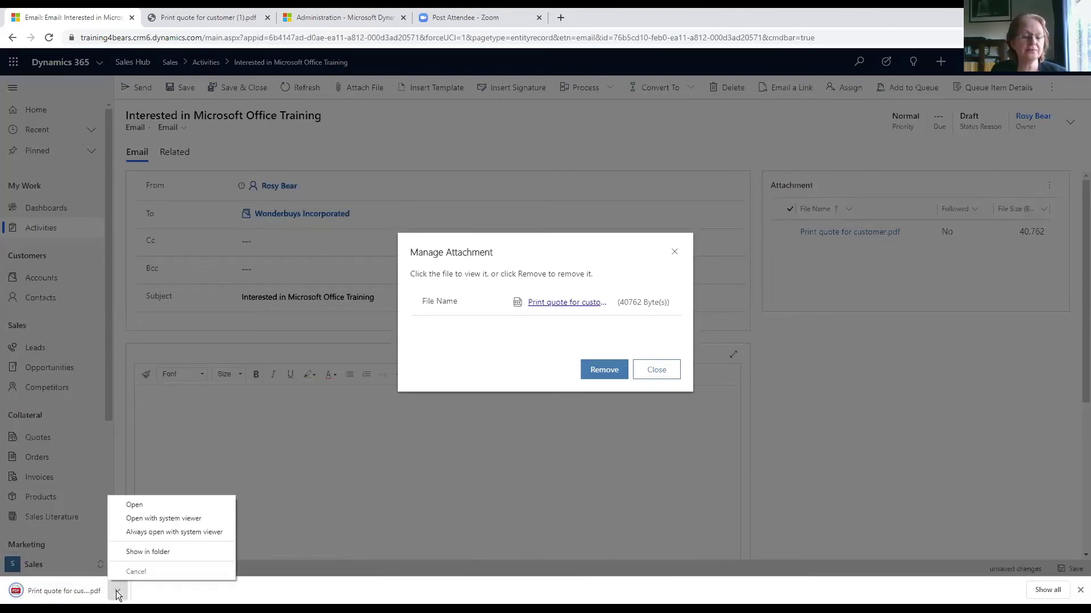
{"action": "left_click", "coordinate": [153, 505]}
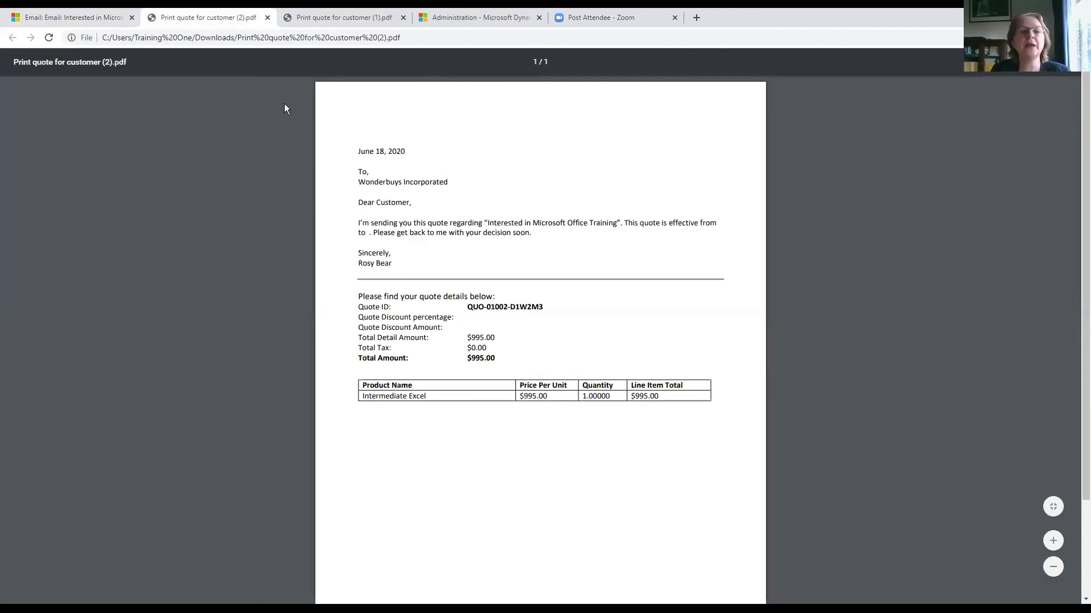
- Close the PDF and attachment dialog and return to quote QUO-01002-D1W2M3
{"action": "left_click", "coordinate": [266, 17]}
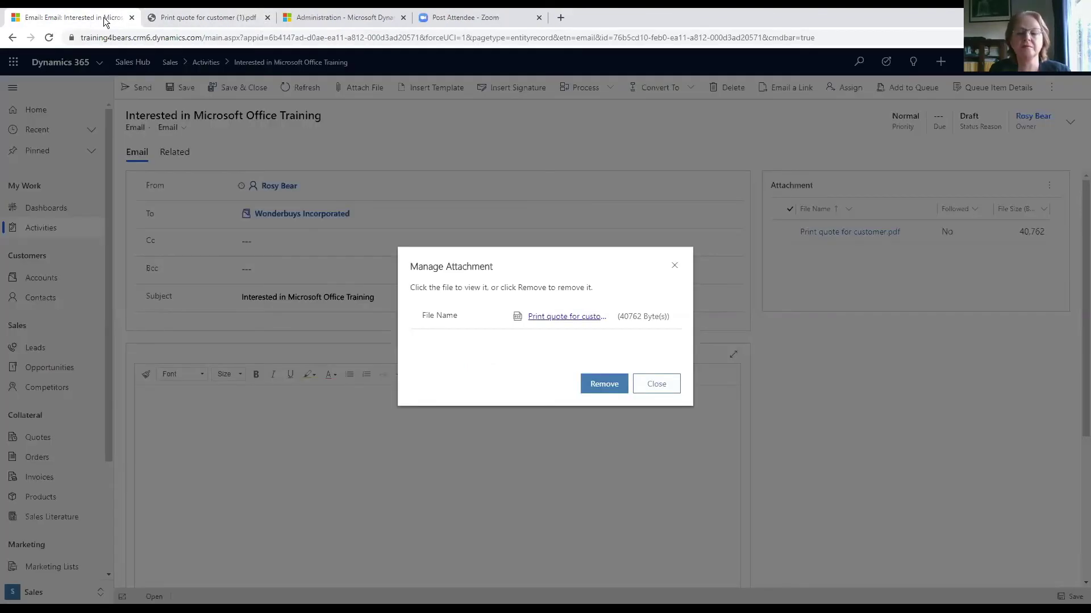
{"action": "left_click", "coordinate": [654, 385]}
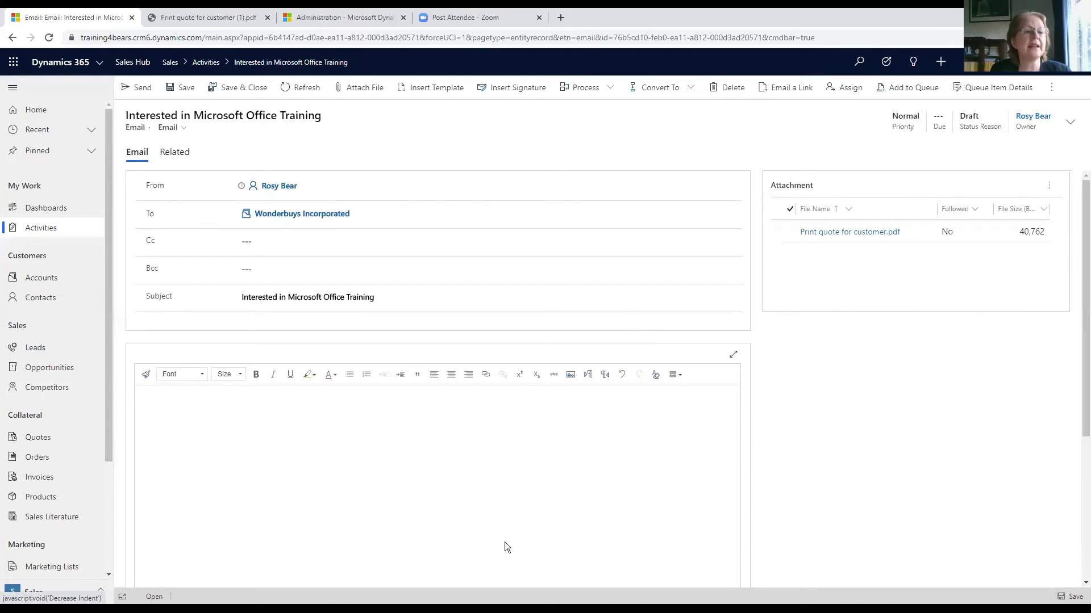
{"action": "left_click", "coordinate": [11, 39]}
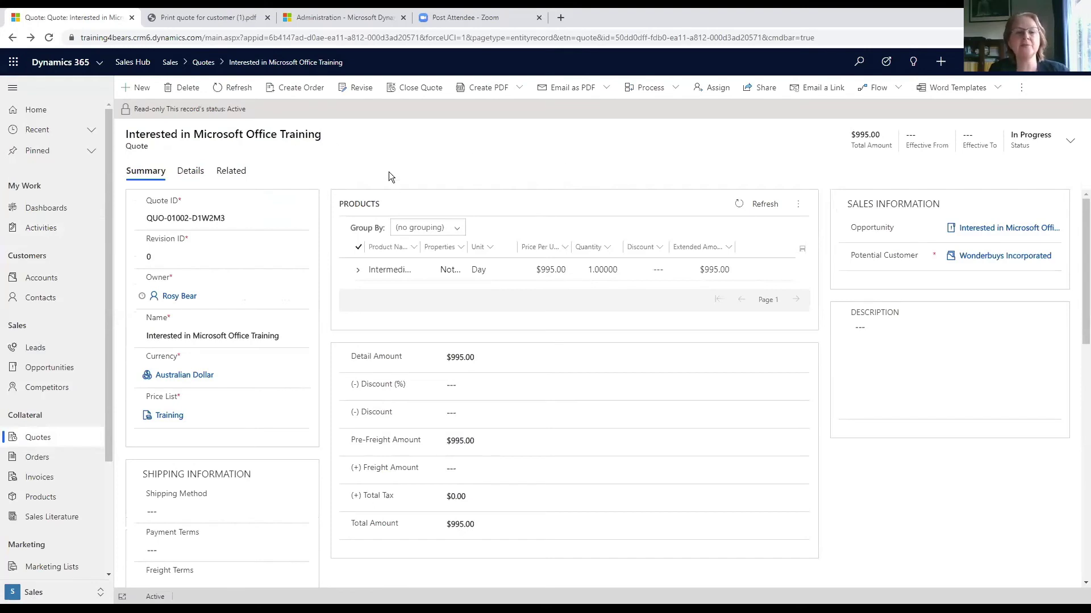
- Convert the quote into order ORD-01002-J8W5Q2, closing the opportunity as Won
{"action": "left_click", "coordinate": [303, 88]}
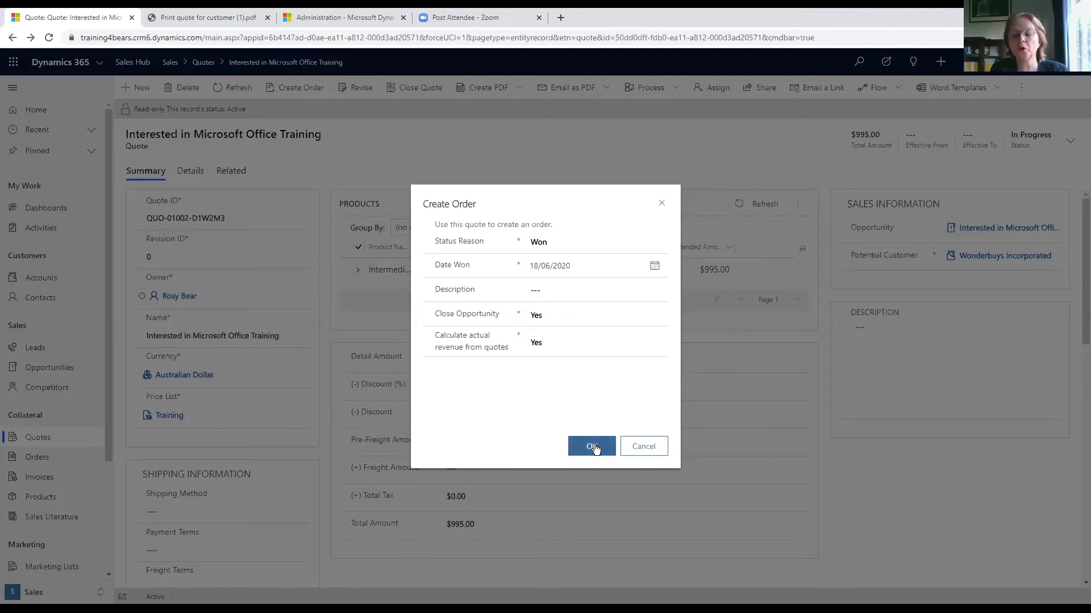
{"action": "left_click", "coordinate": [593, 445]}
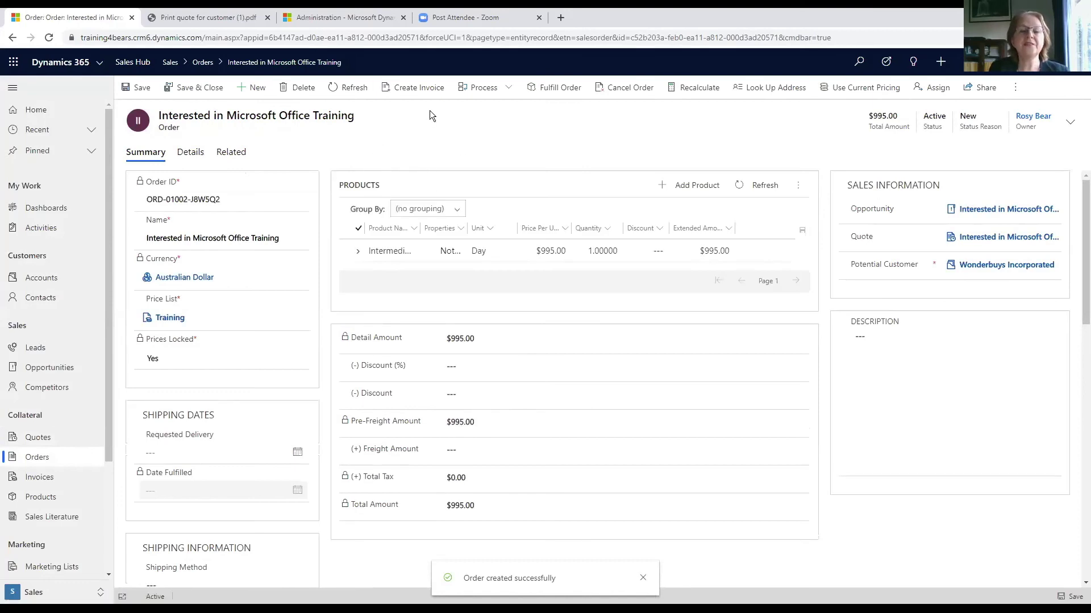
- Create invoice INV-01002-K9Y2N3 for $995.00 from the order
{"action": "left_click", "coordinate": [410, 88]}
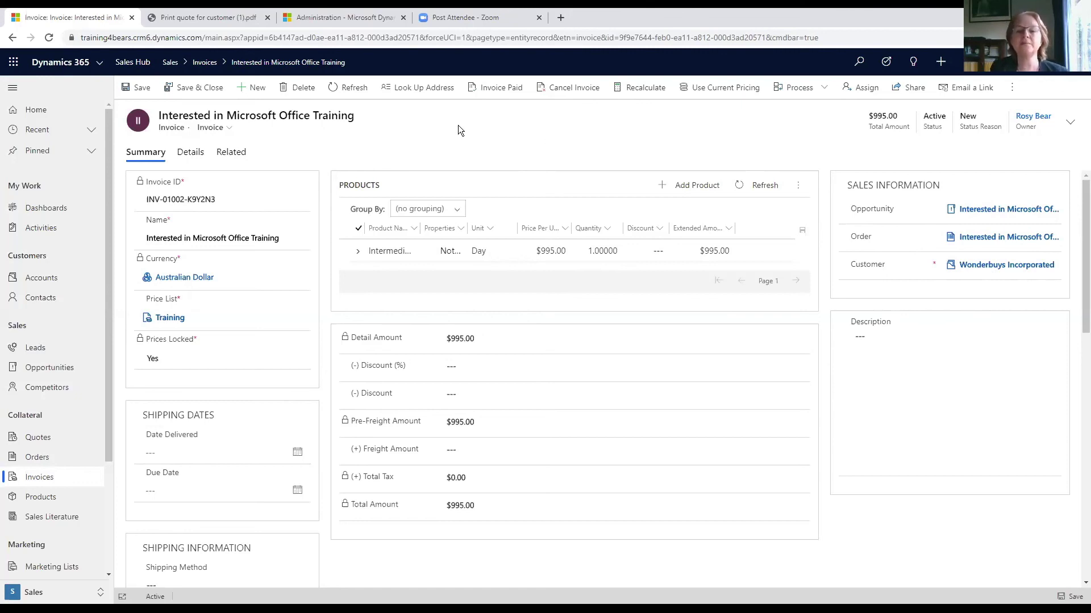
- Mark invoice INV-01002-K9Y2N3 as paid with status reason Complete
{"action": "left_click", "coordinate": [497, 89]}
{"action": "left_click", "coordinate": [570, 380]}
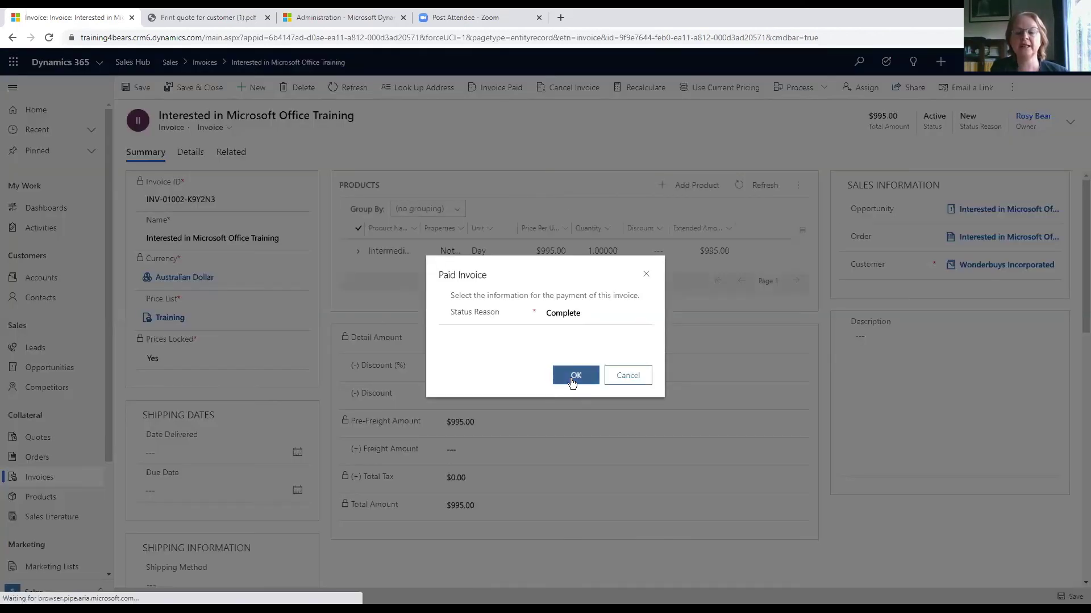